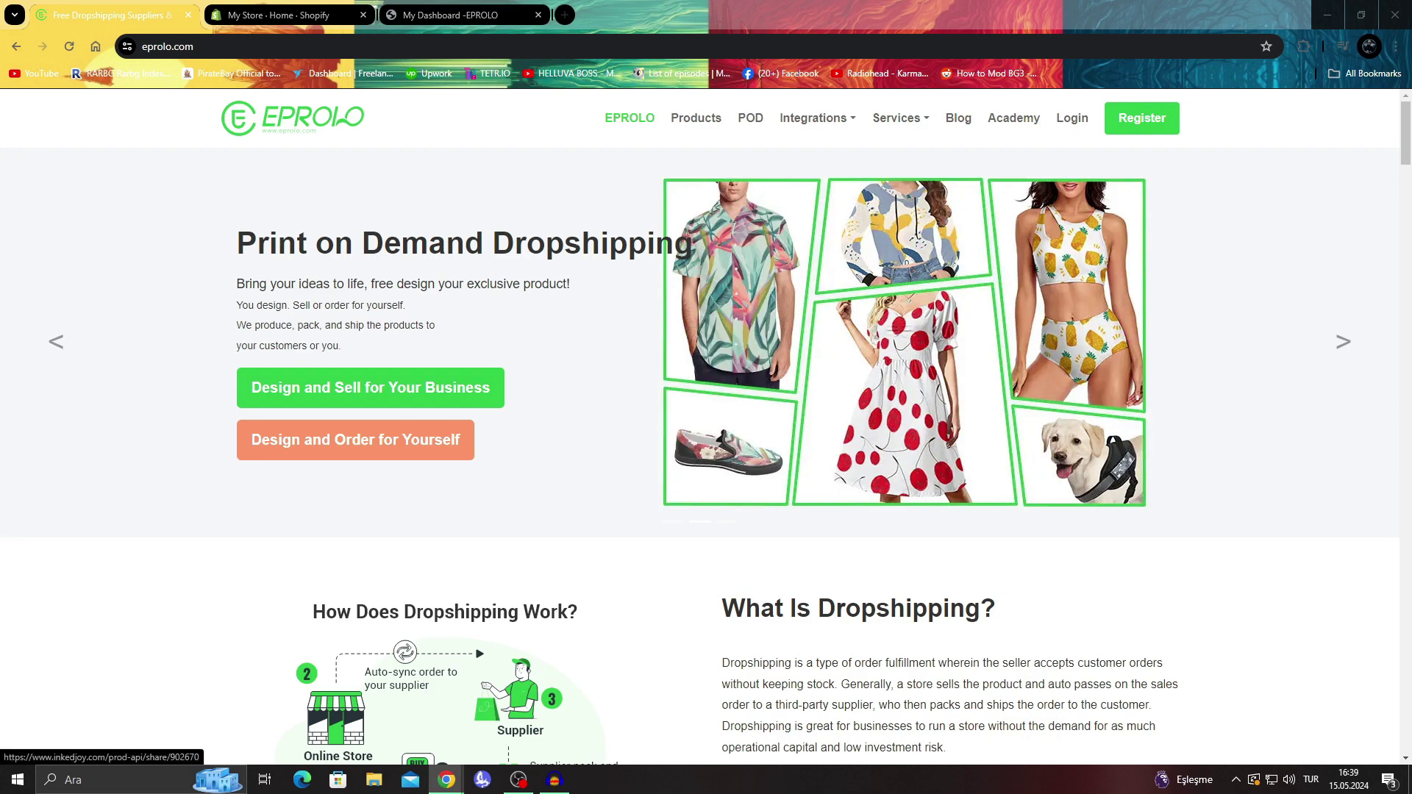
Step: Look over the EPROLO homepage's service descriptions, the Shopify store's admin home and the EPROLO account dashboard
scroll(699, 426, down, 3)
scroll(699, 426, down, 2)
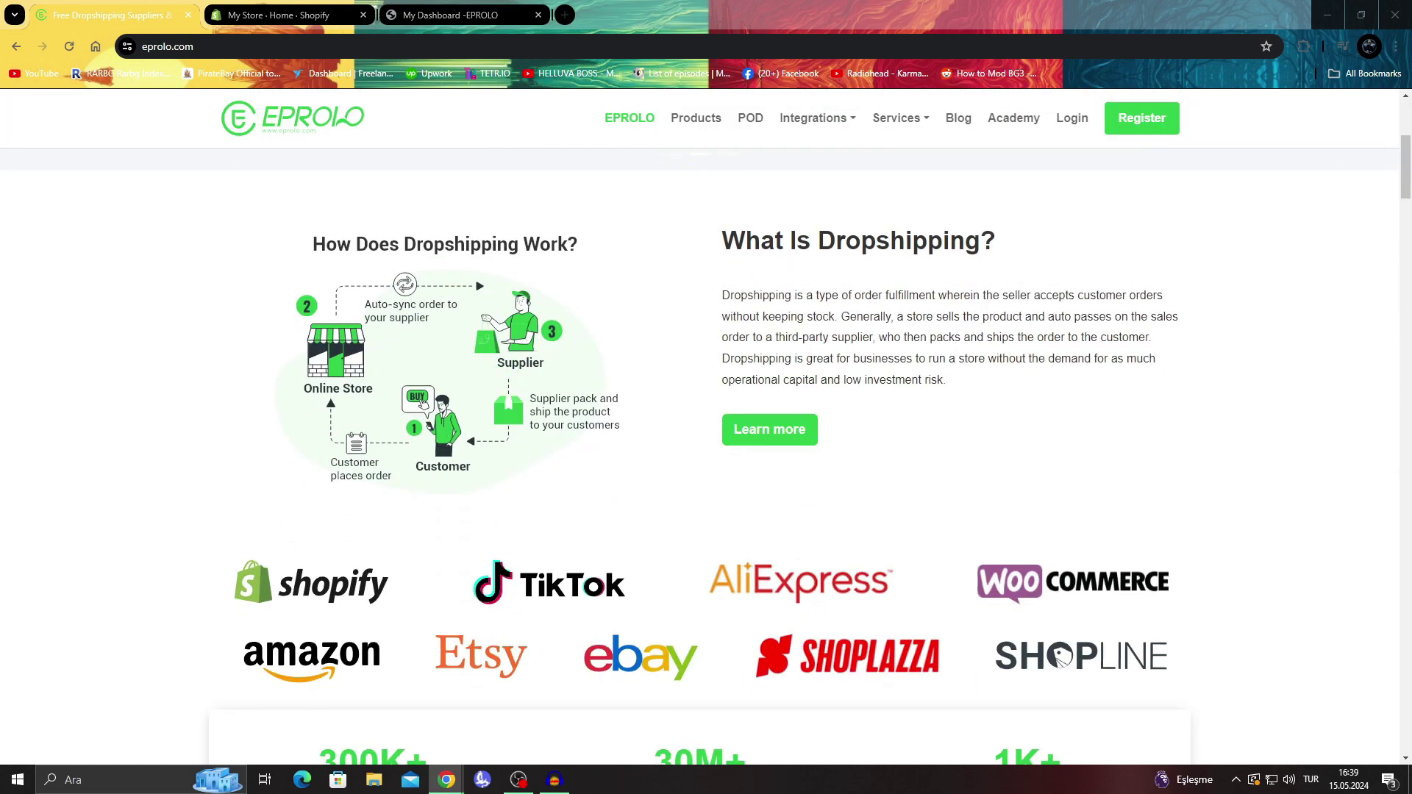
scroll(699, 427, down, 2)
scroll(699, 427, down, 7)
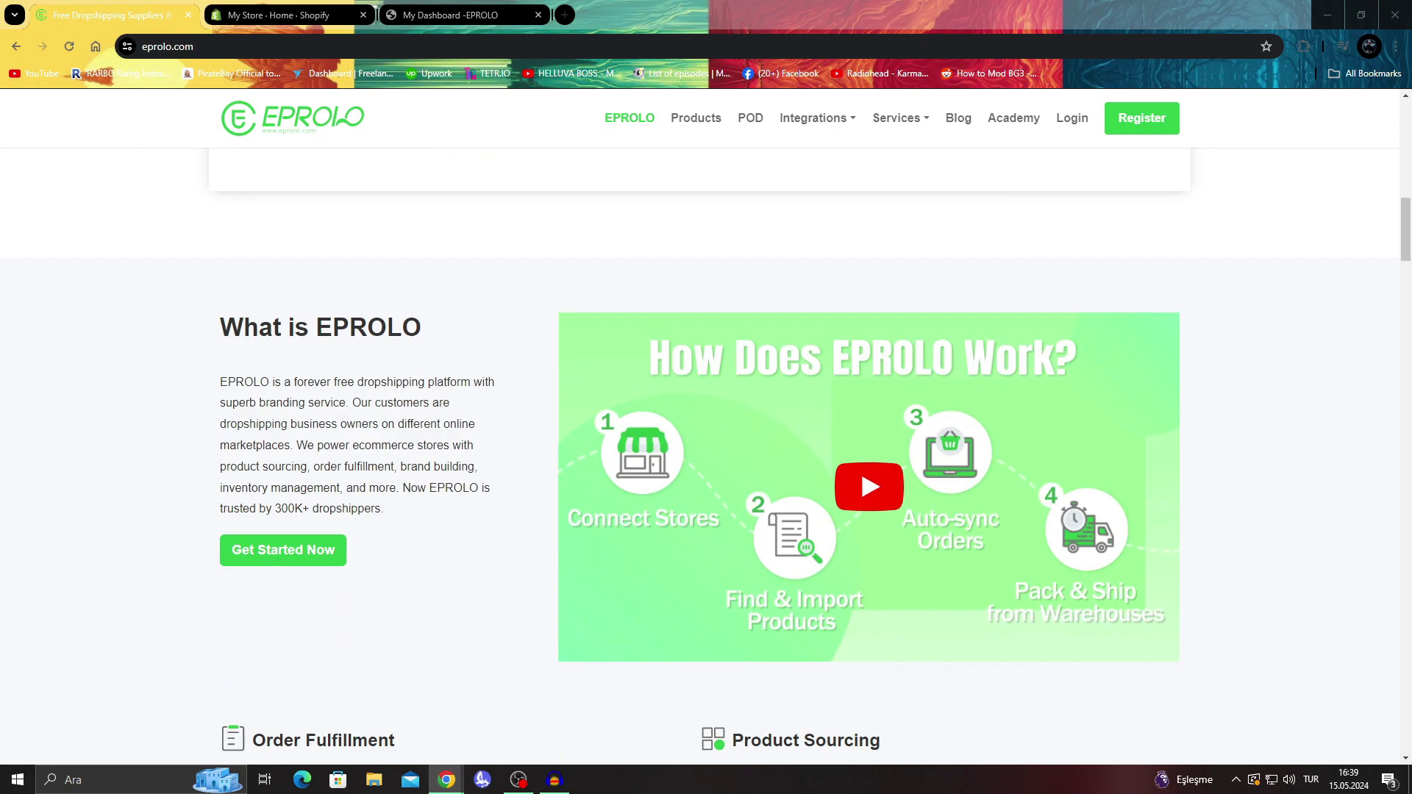
scroll(699, 427, down, 6)
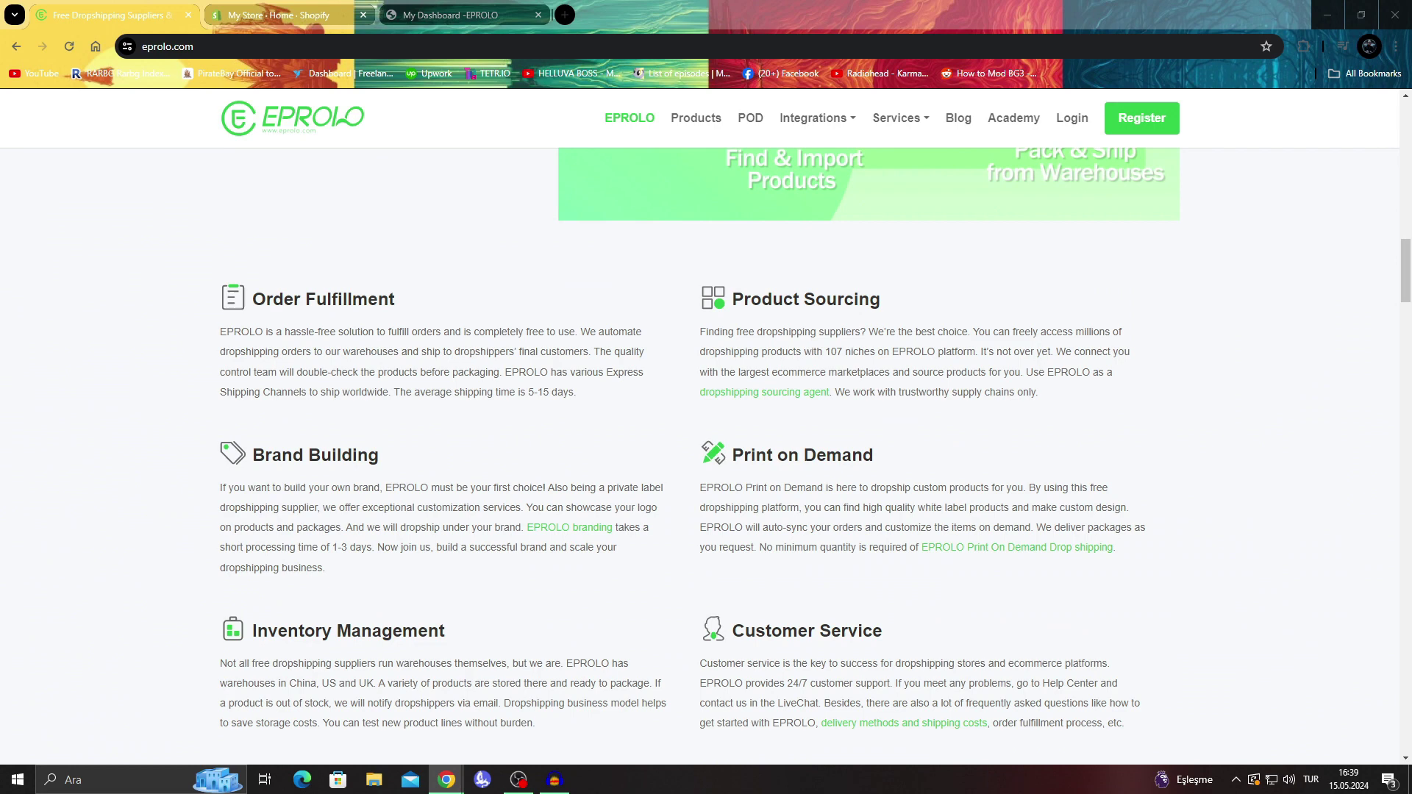
click(279, 14)
scroll(789, 441, down, 2)
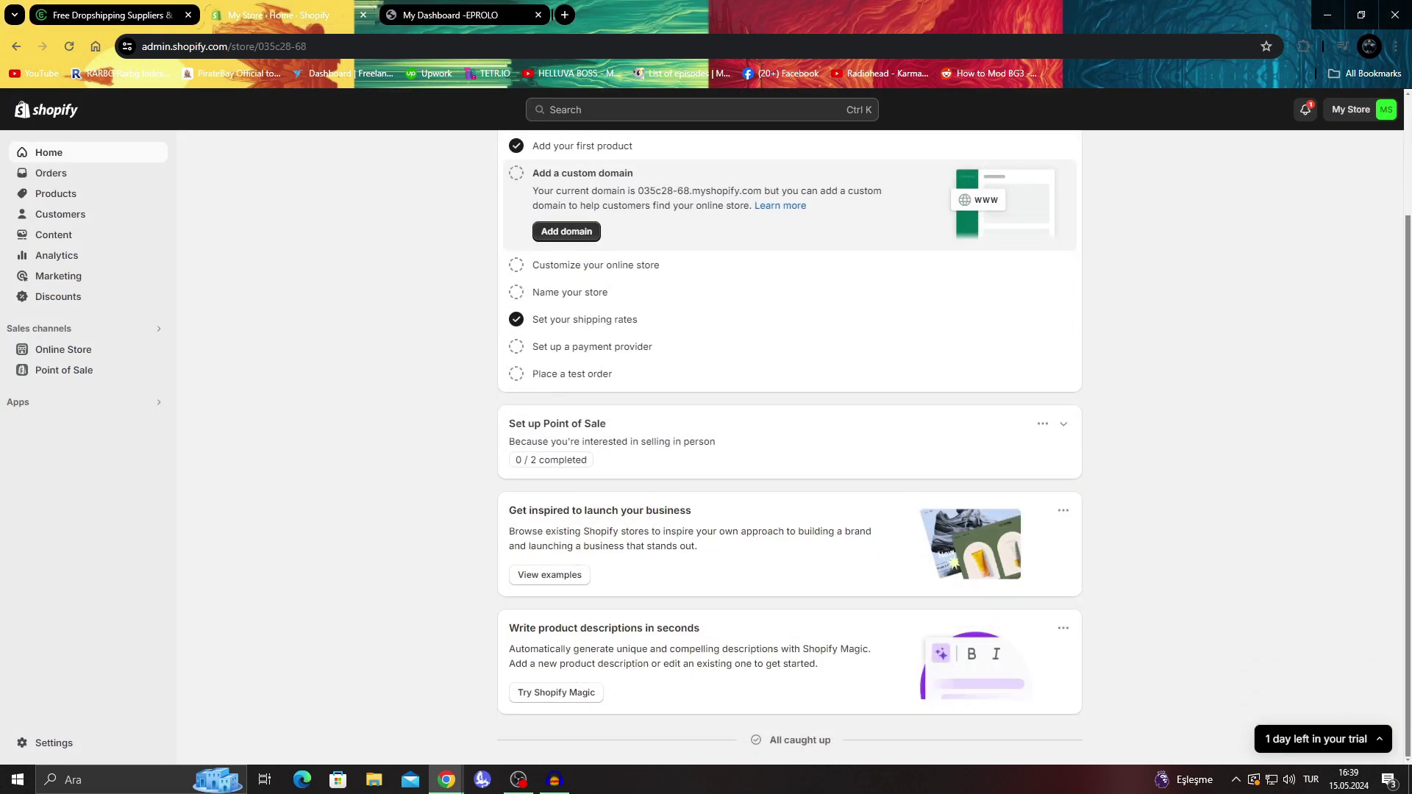
scroll(789, 441, up, 2)
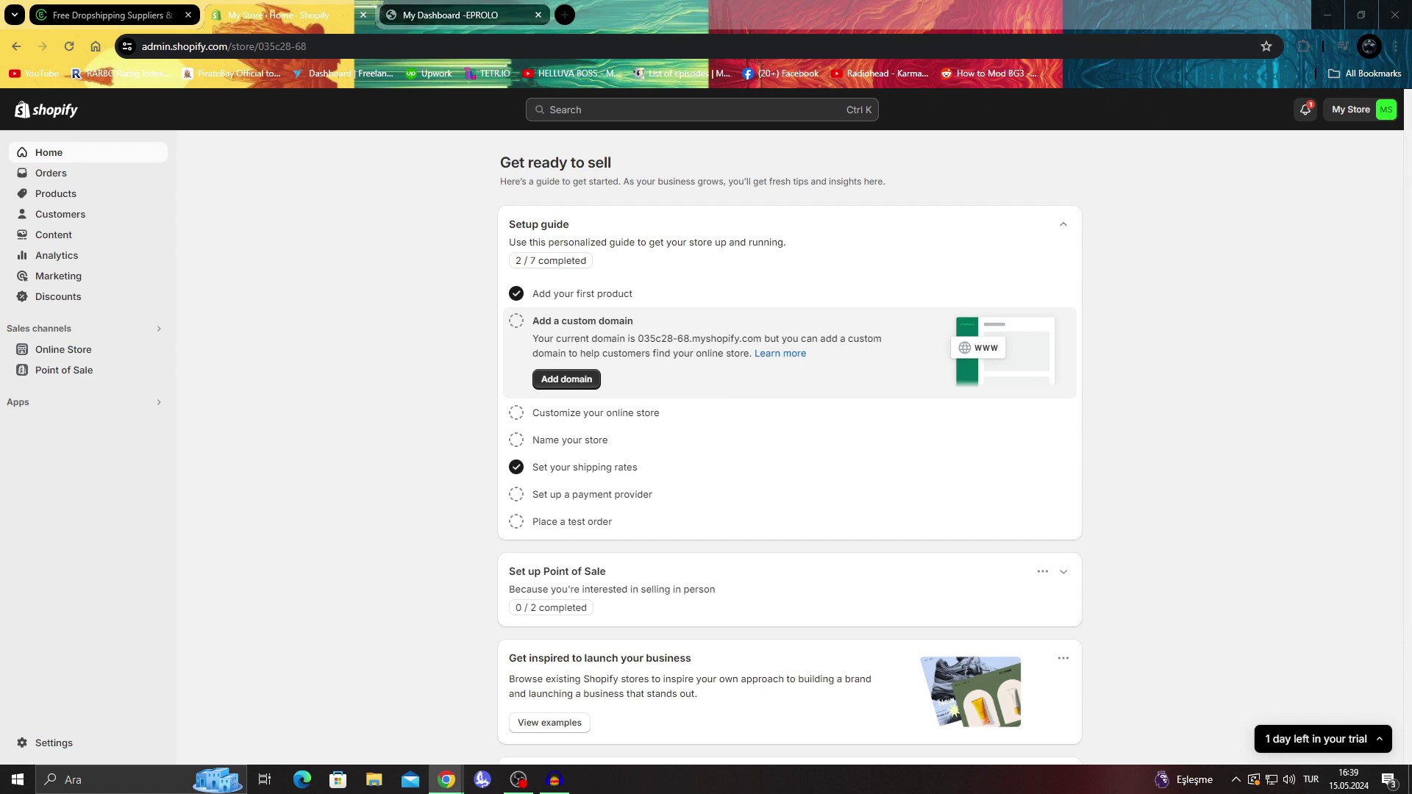
click(457, 15)
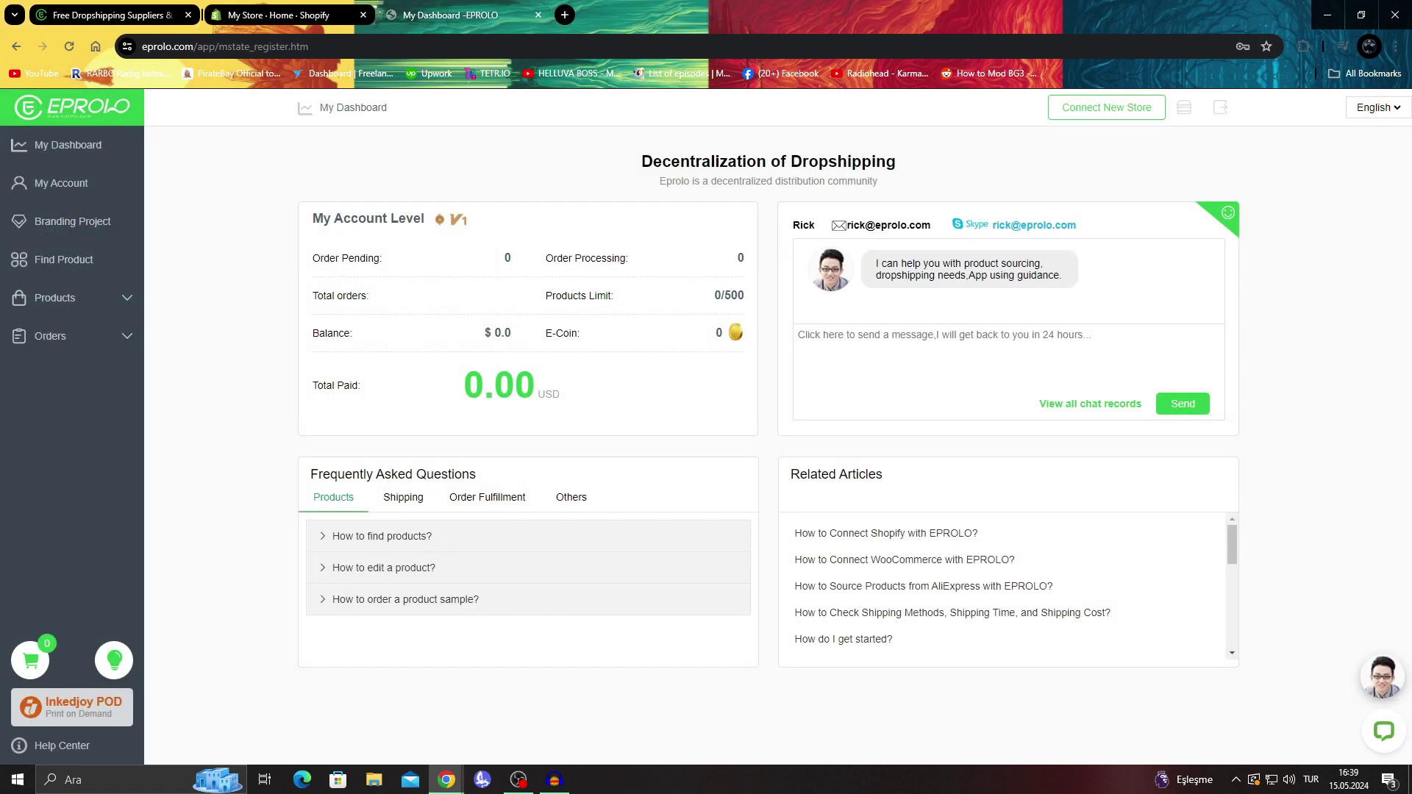
click(113, 15)
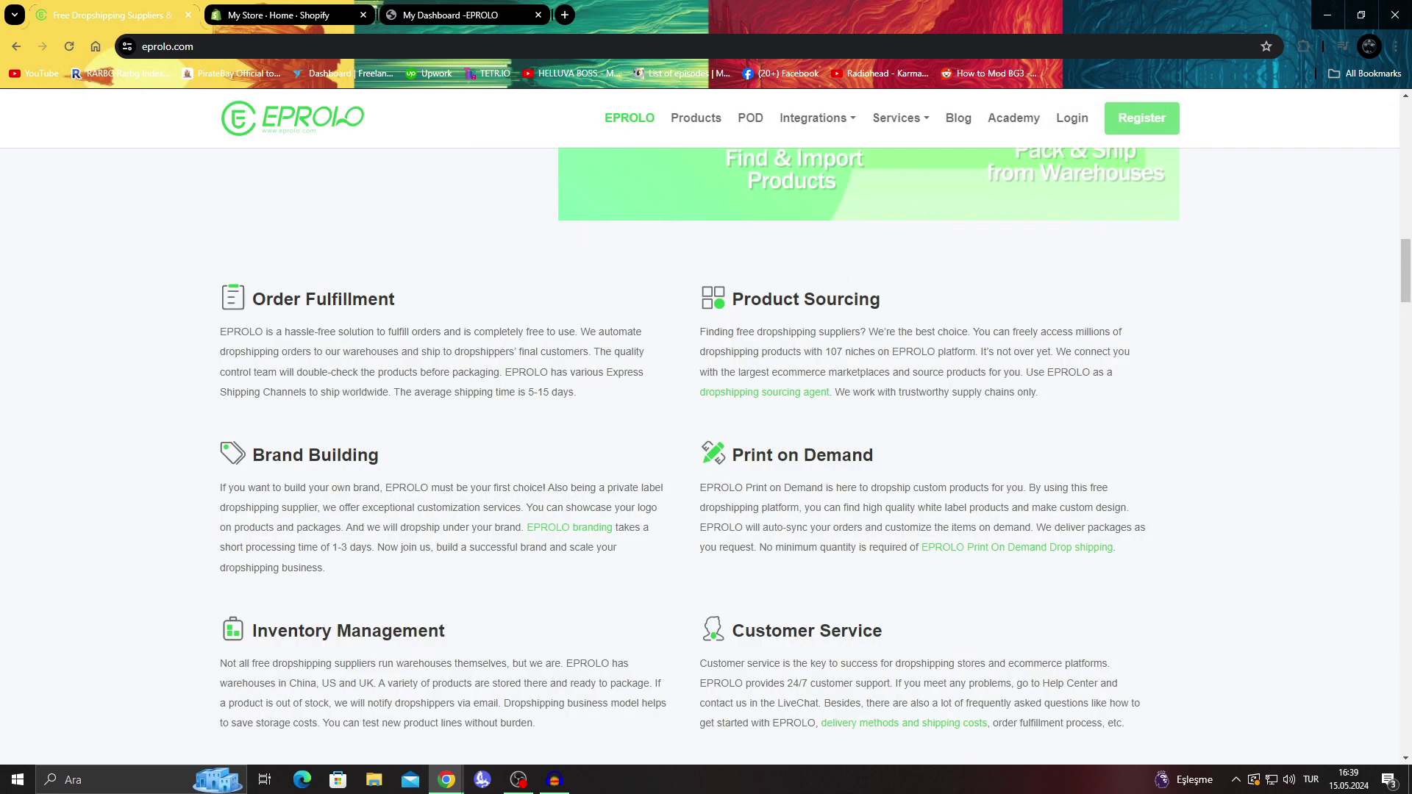
Step: Connect the Shopify store to the currently logged-in EPROLO account, installing the EPROLO-Dropshipping & Branding app
key(ctrl+3)
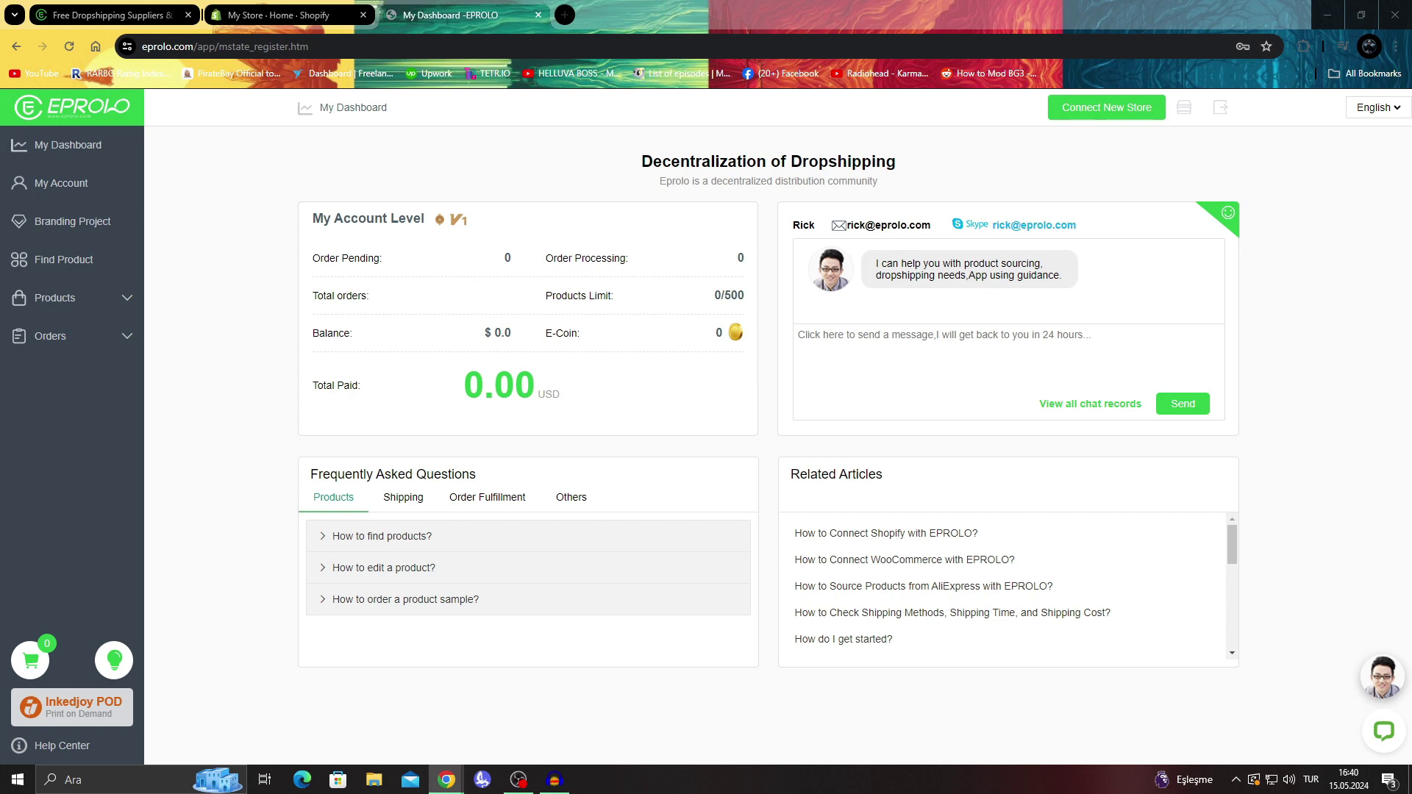
click(1106, 108)
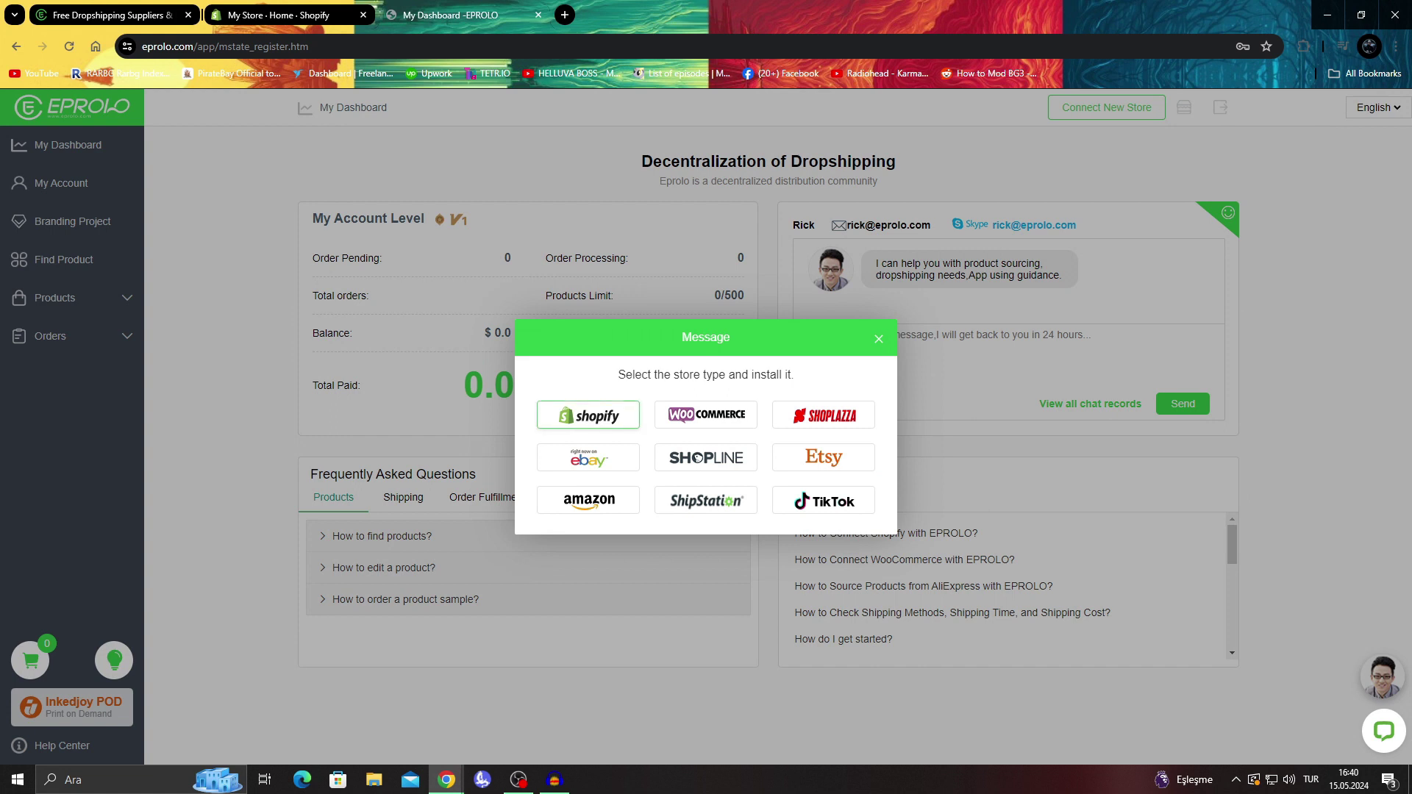
click(588, 415)
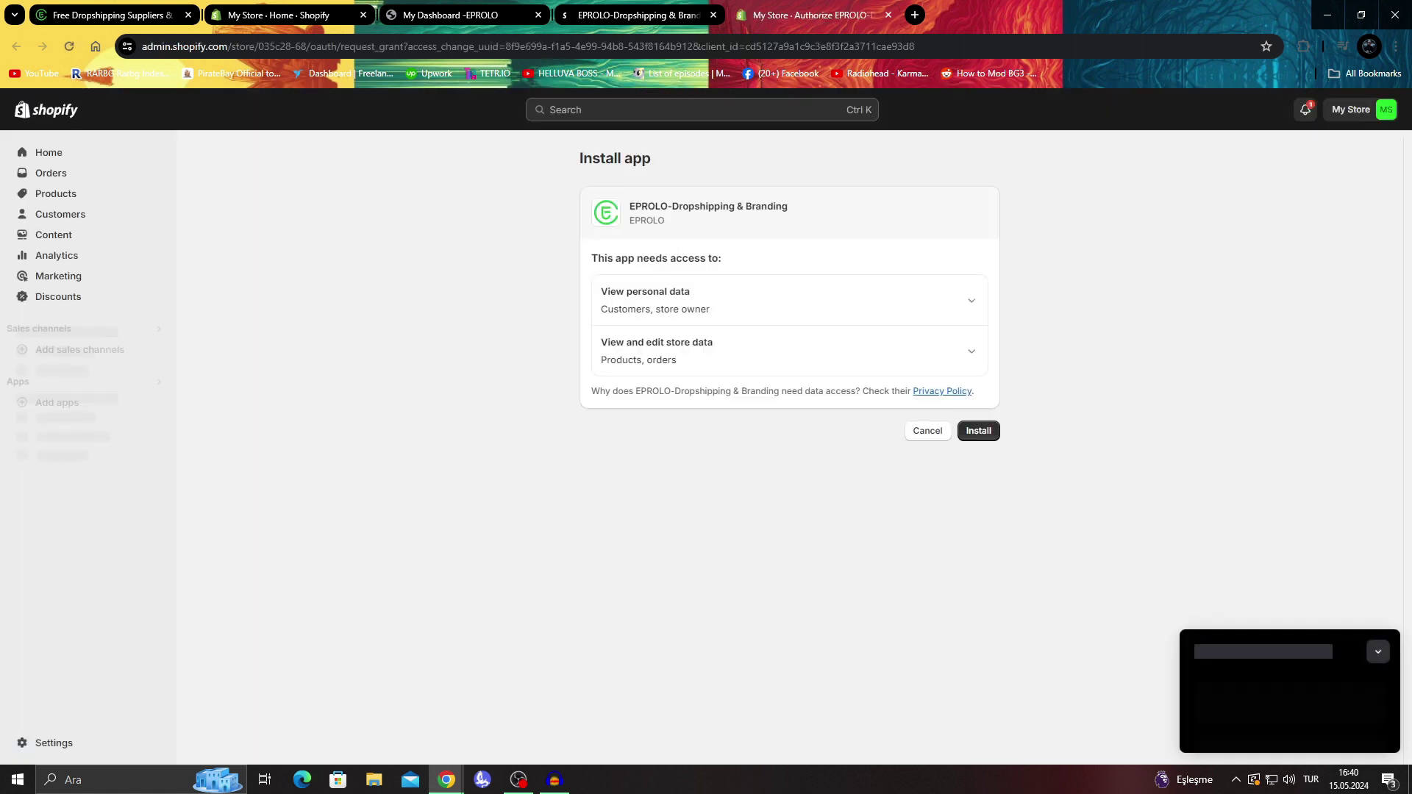
key(Return)
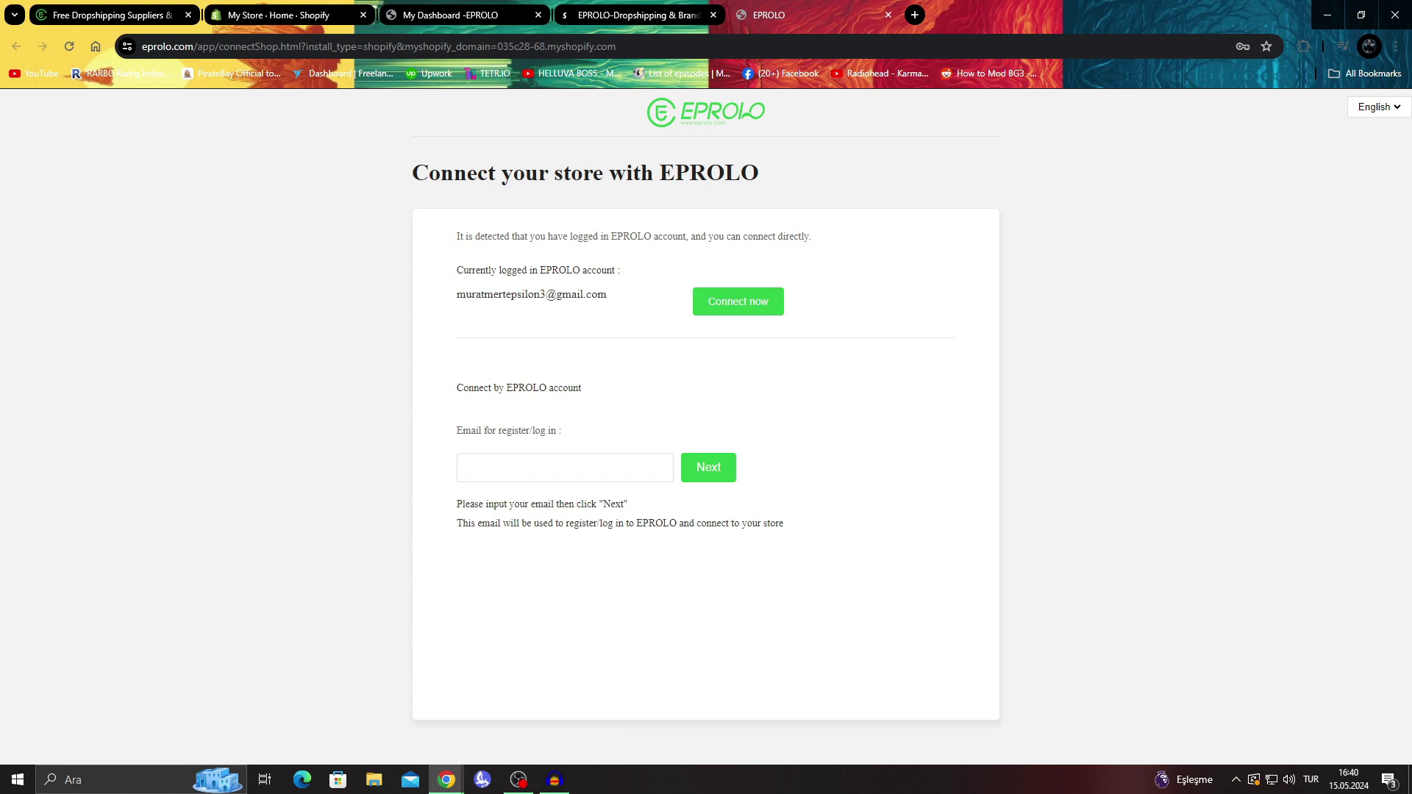
drag(479, 270, 597, 294)
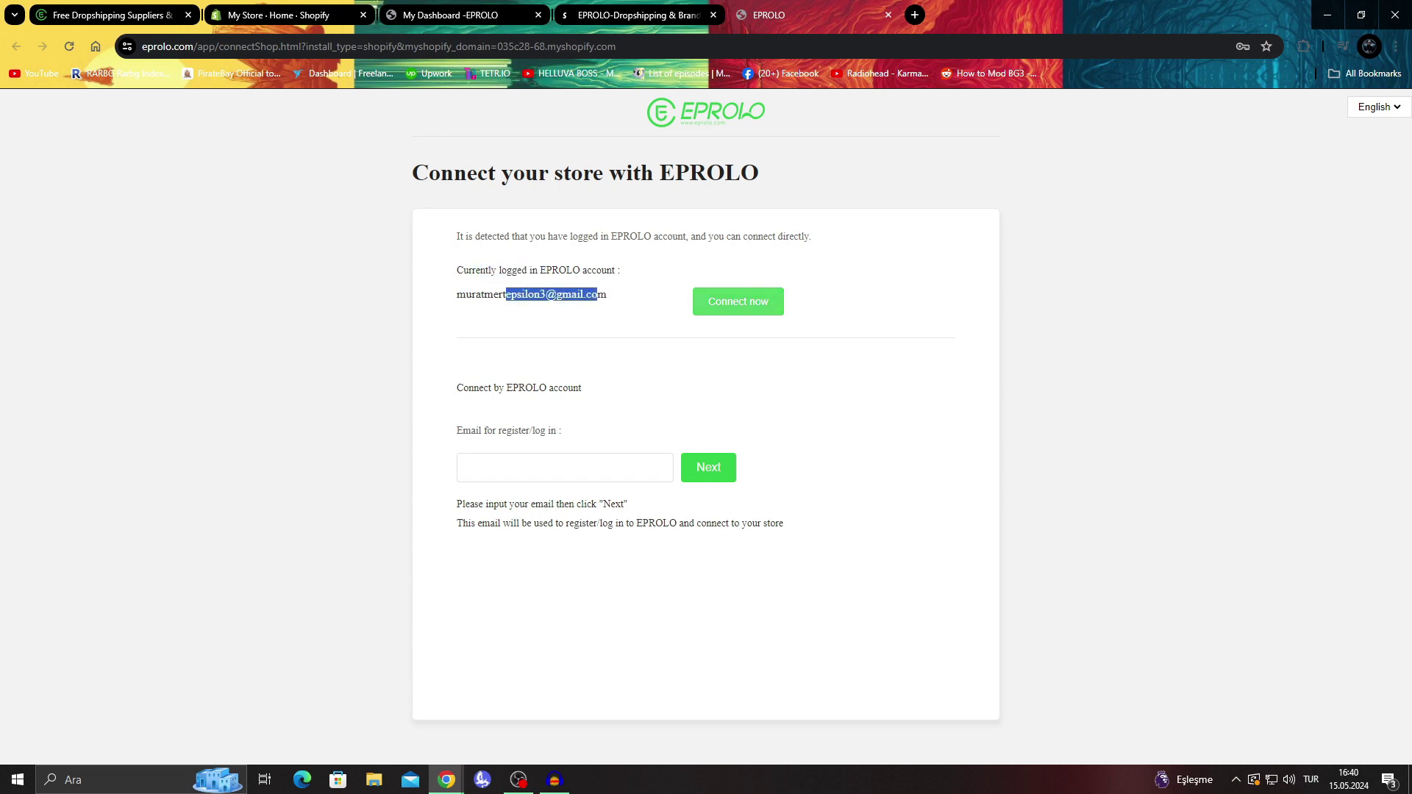
click(737, 301)
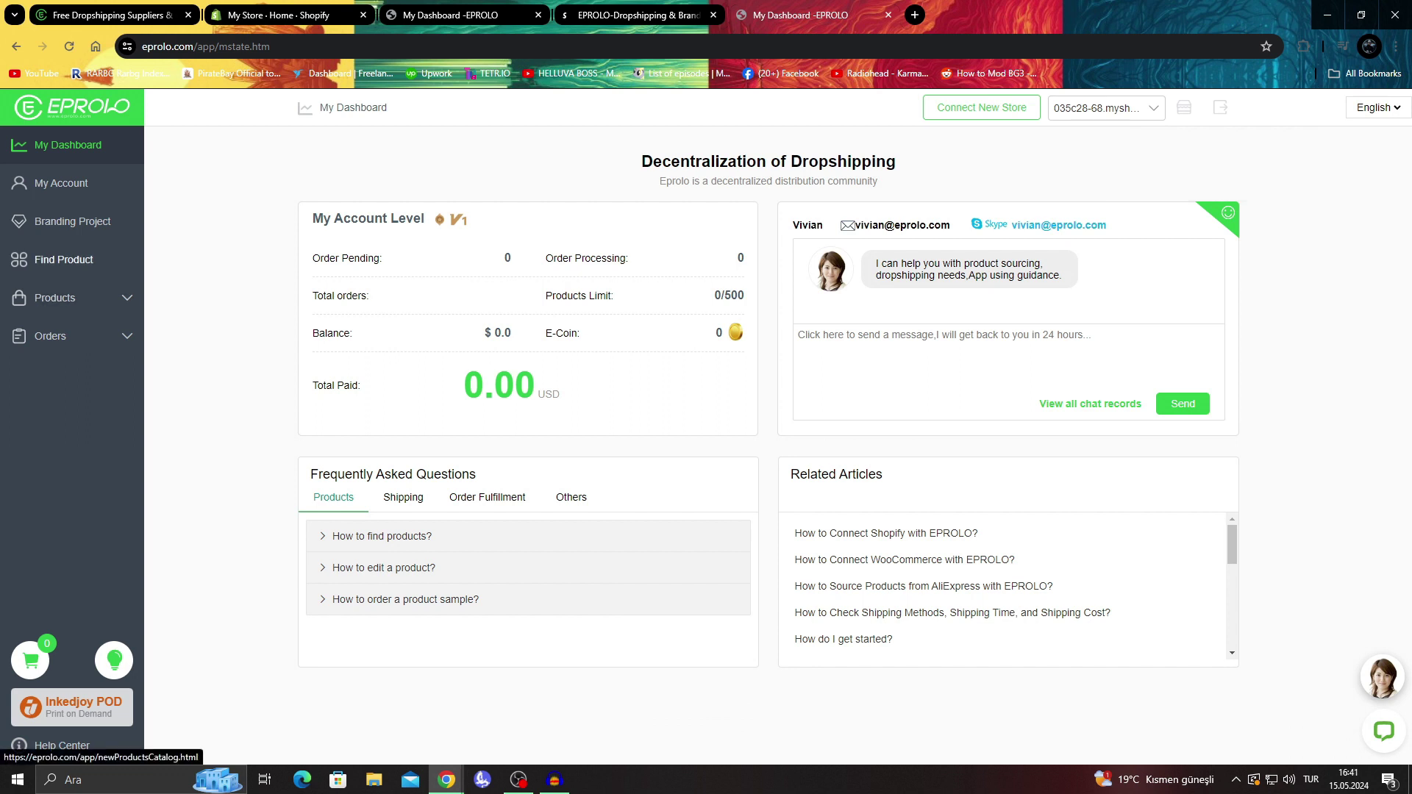
Step: Browse EPROLO's product catalog and add the Kitchen ware 1.5L Cookware Sets electric lunch box to the import list
click(55, 297)
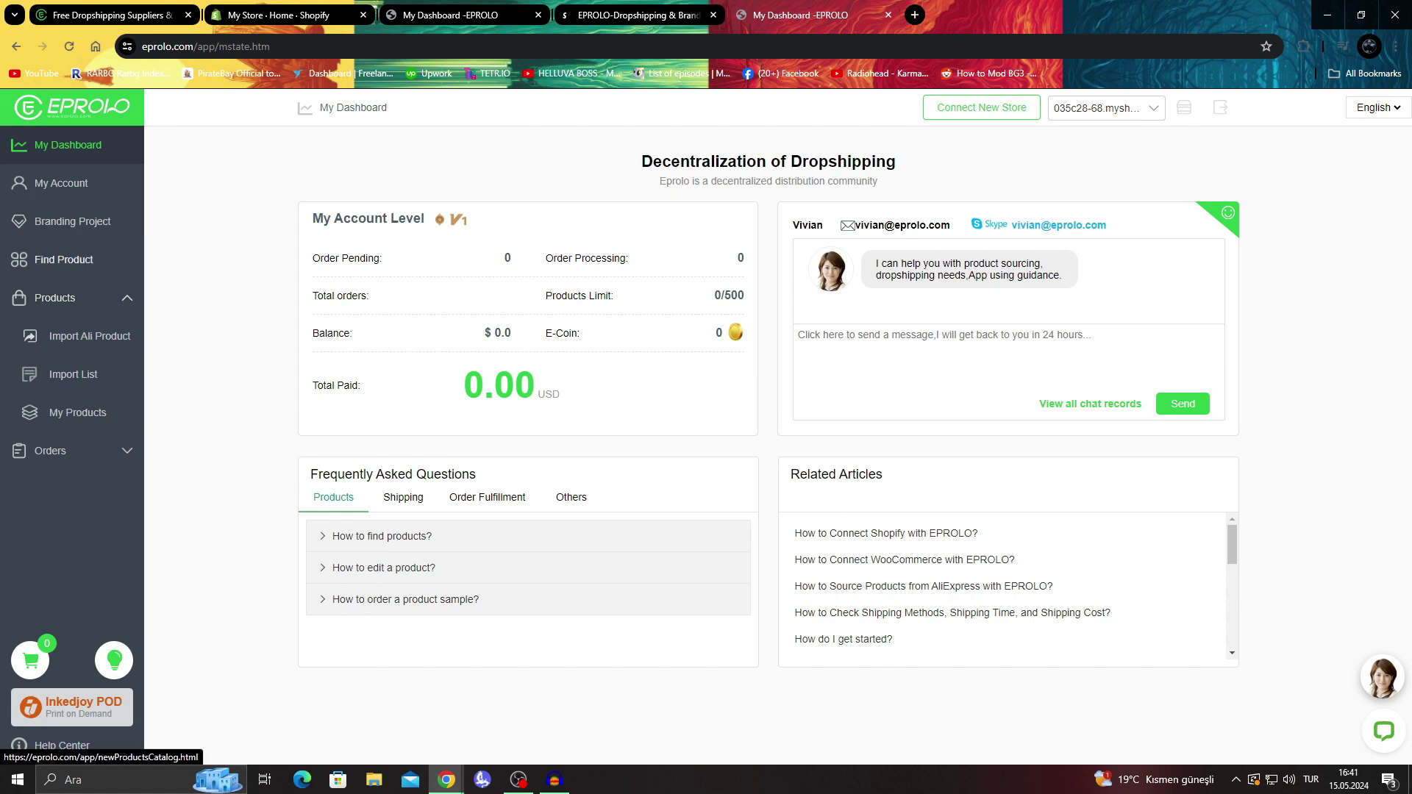
click(63, 259)
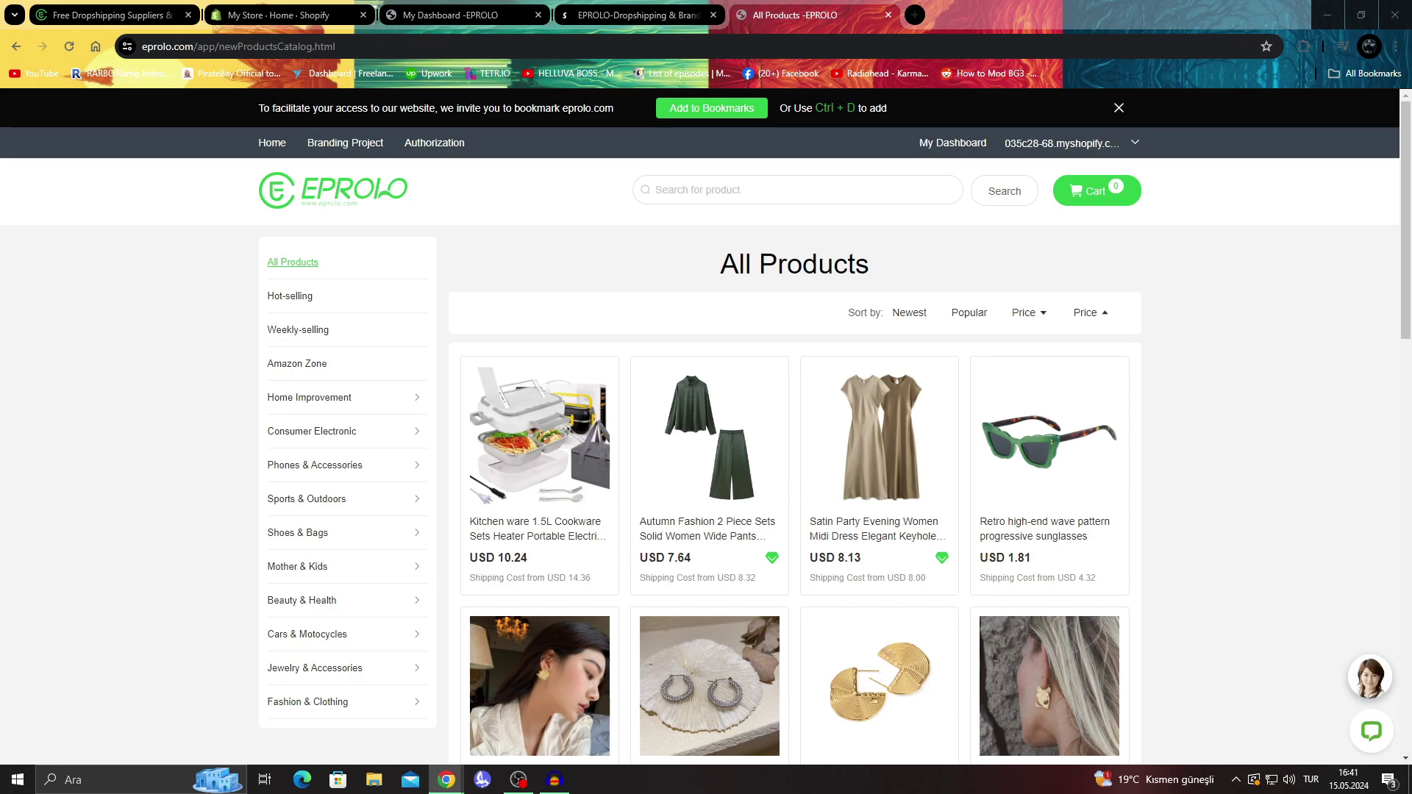
scroll(710, 221, down, 4)
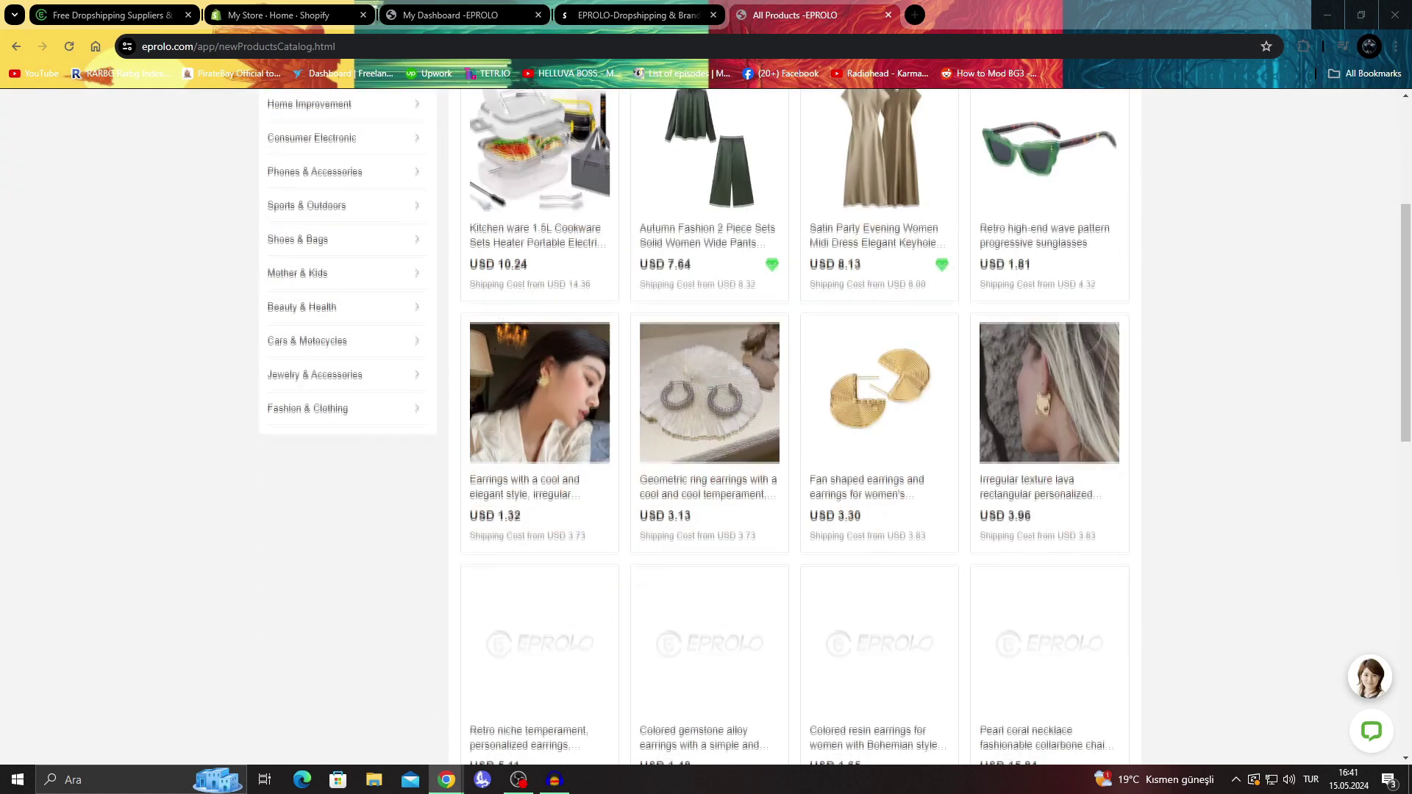
scroll(709, 221, down, 6)
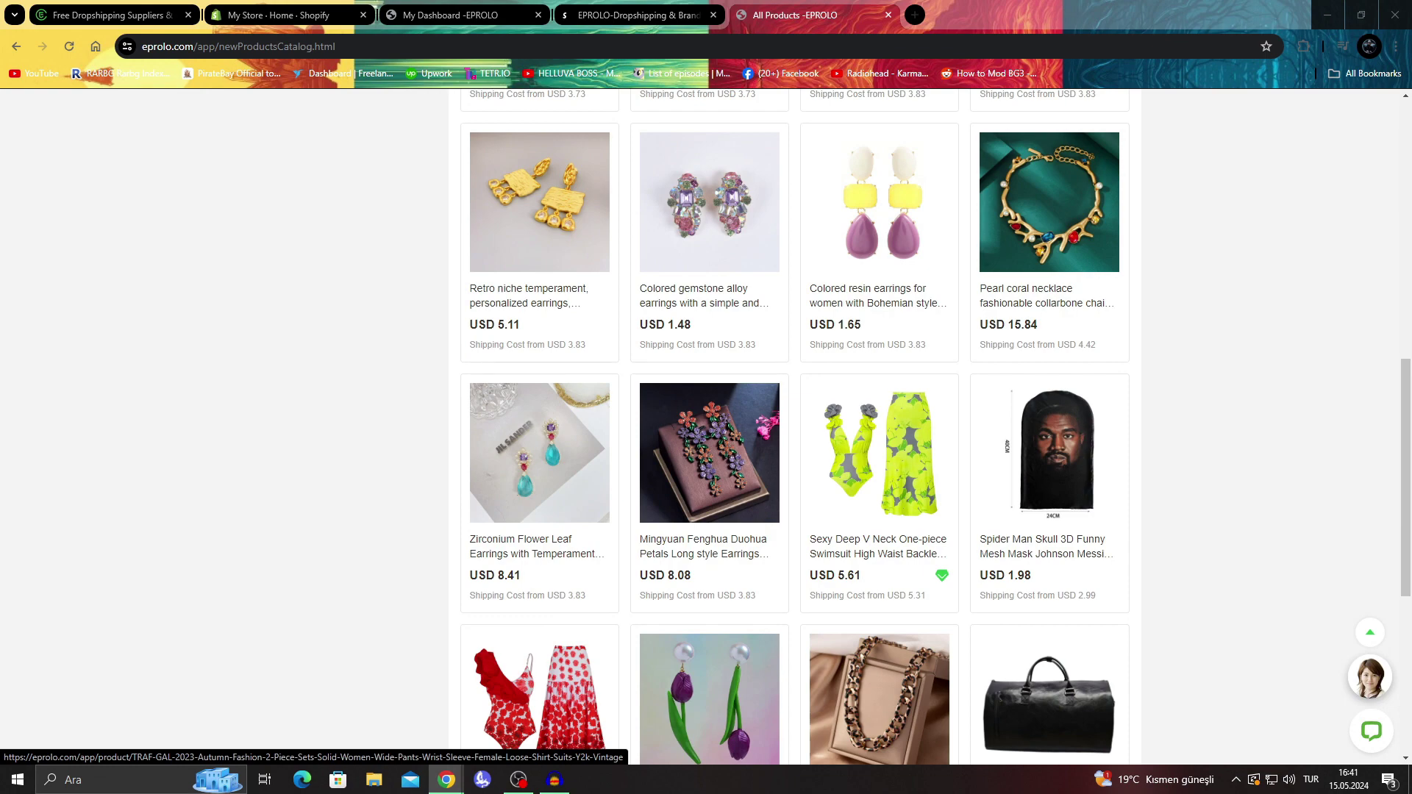
scroll(709, 220, down, 6)
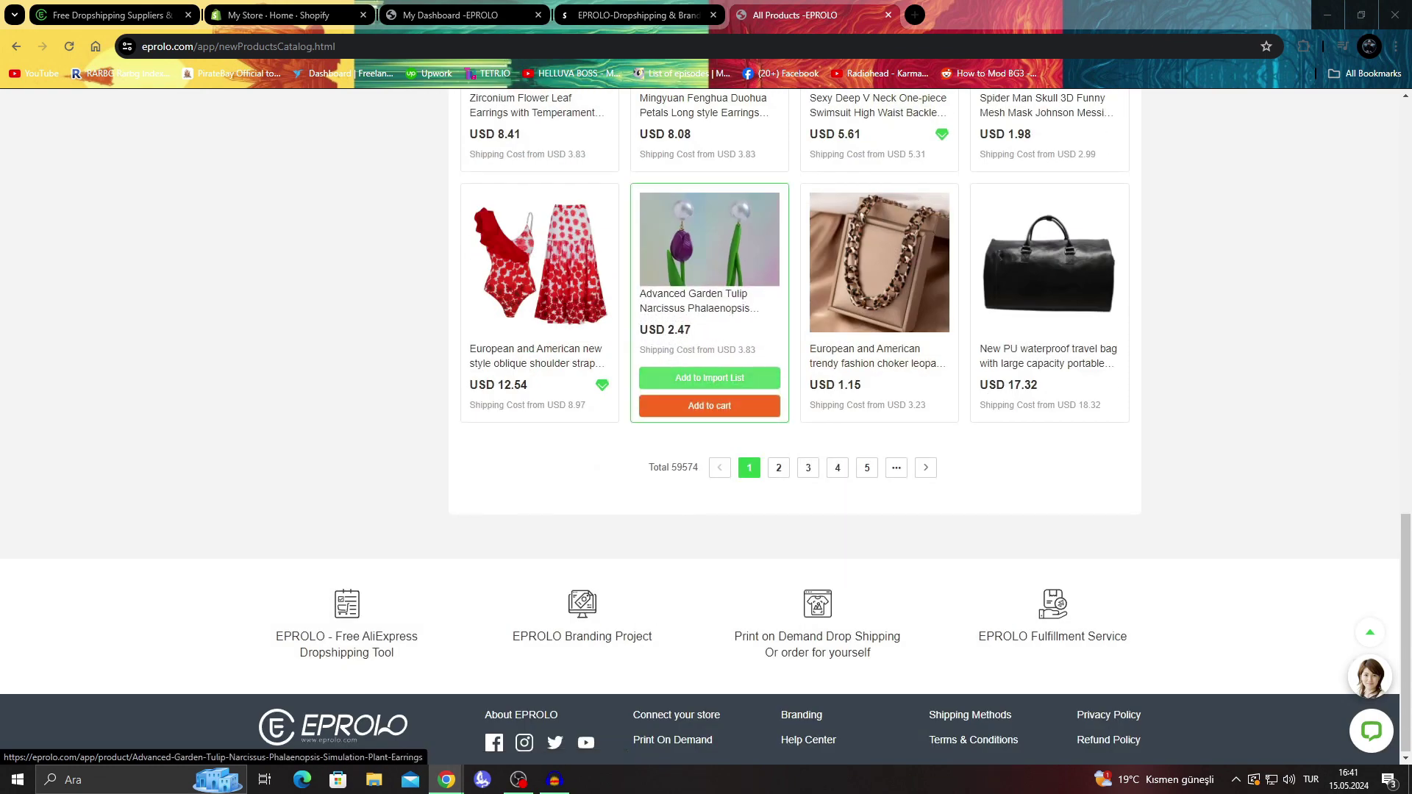
scroll(709, 294, up, 7)
scroll(709, 441, up, 6)
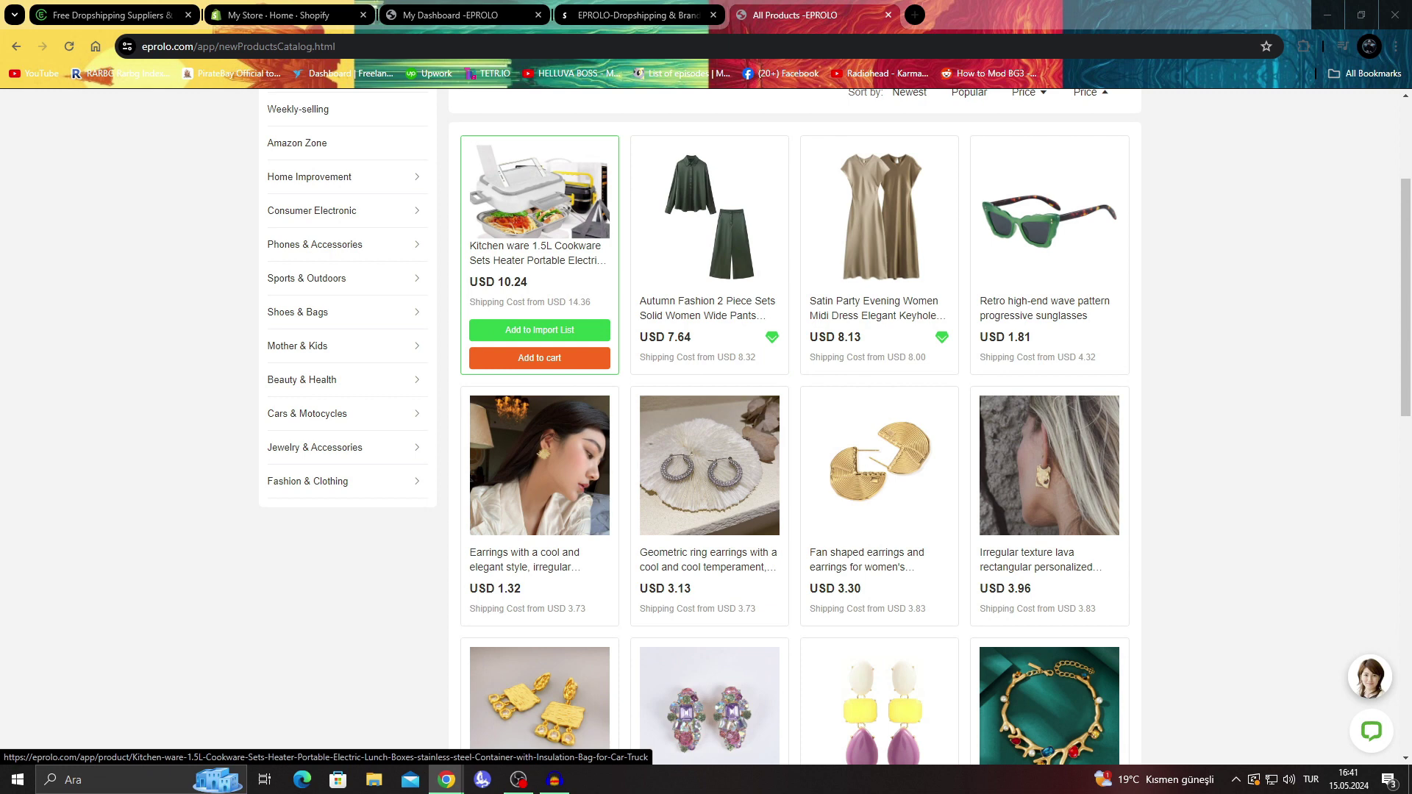
click(537, 253)
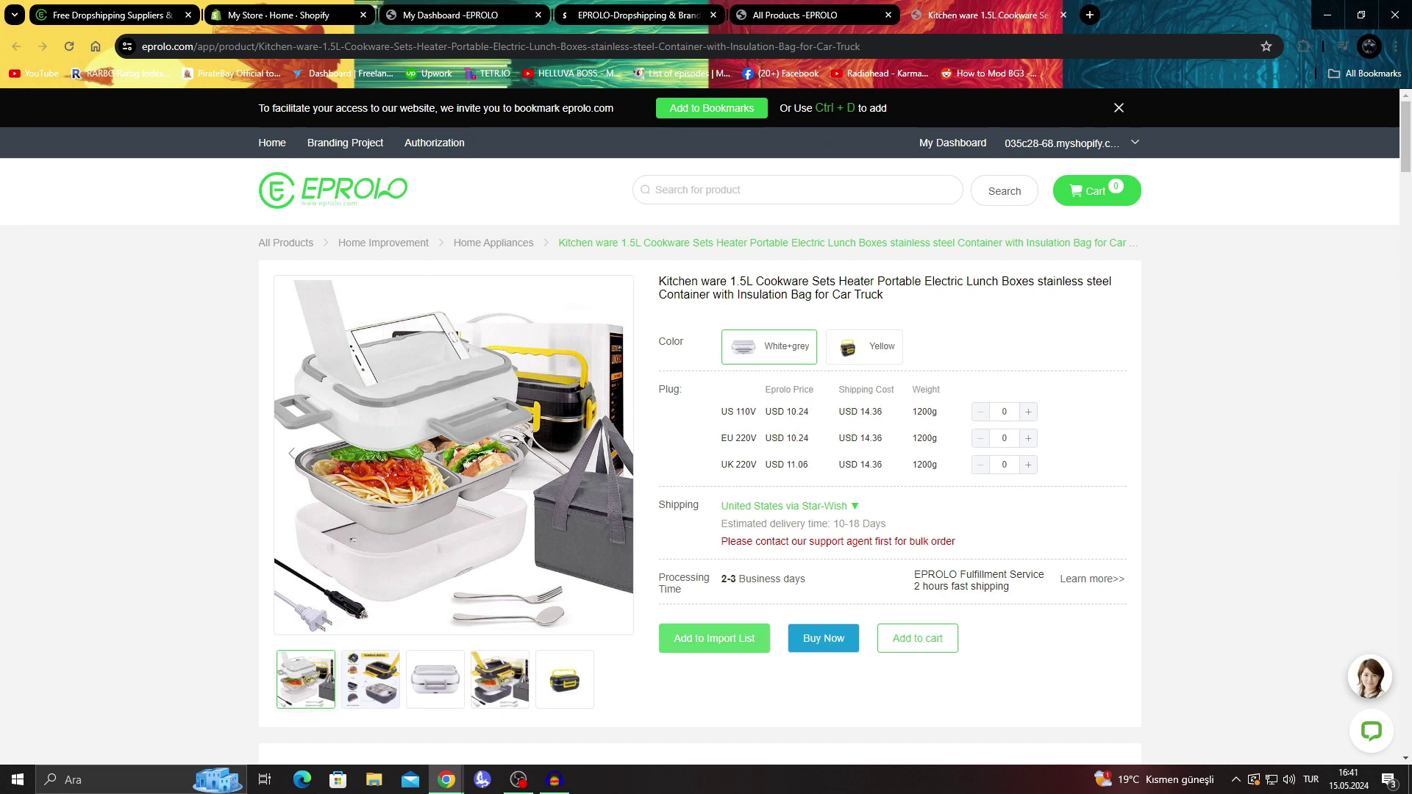
click(713, 637)
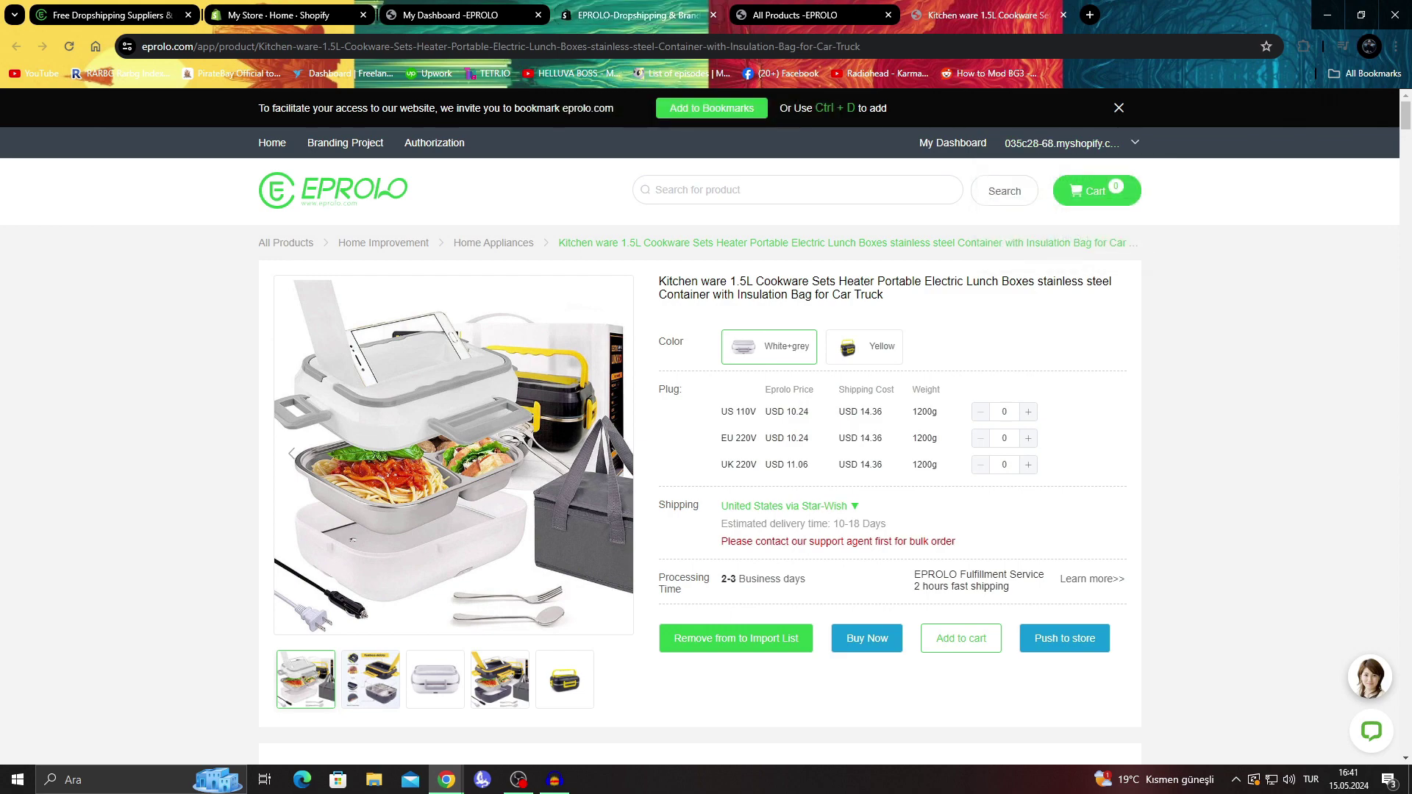
Step: Return from the catalog to the EPROLO dashboard and open the import list
click(632, 14)
click(794, 15)
scroll(706, 426, up, 3)
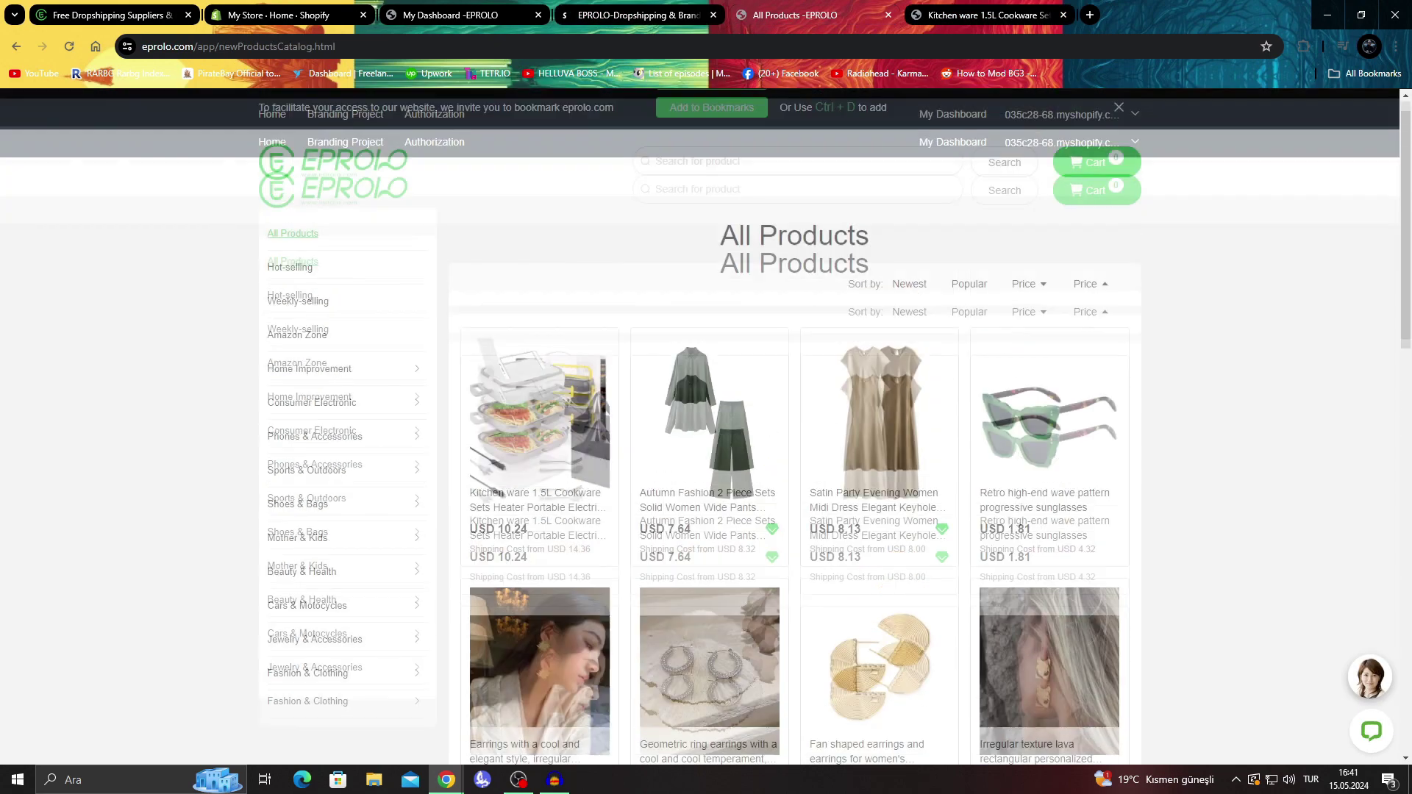
mouse_move(952, 142)
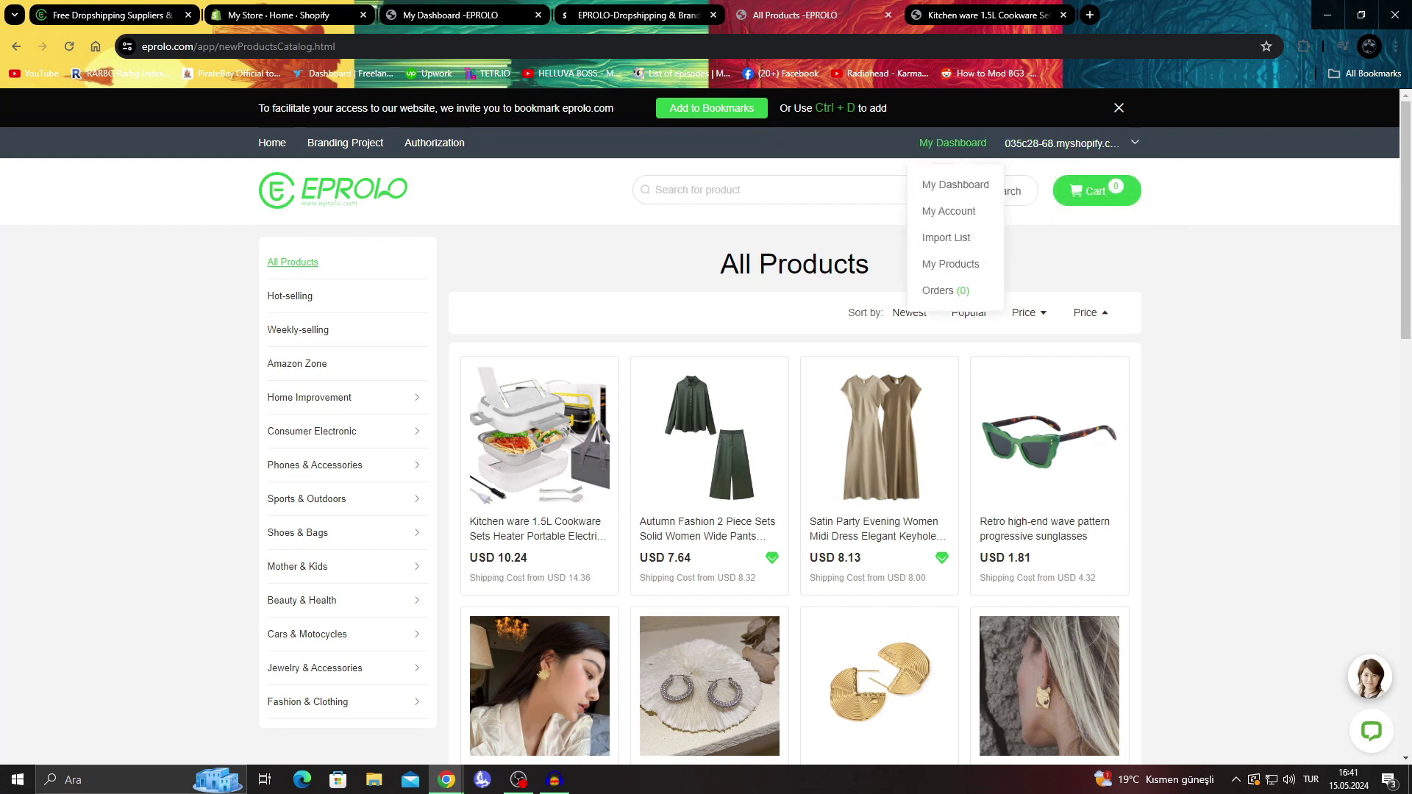
click(956, 186)
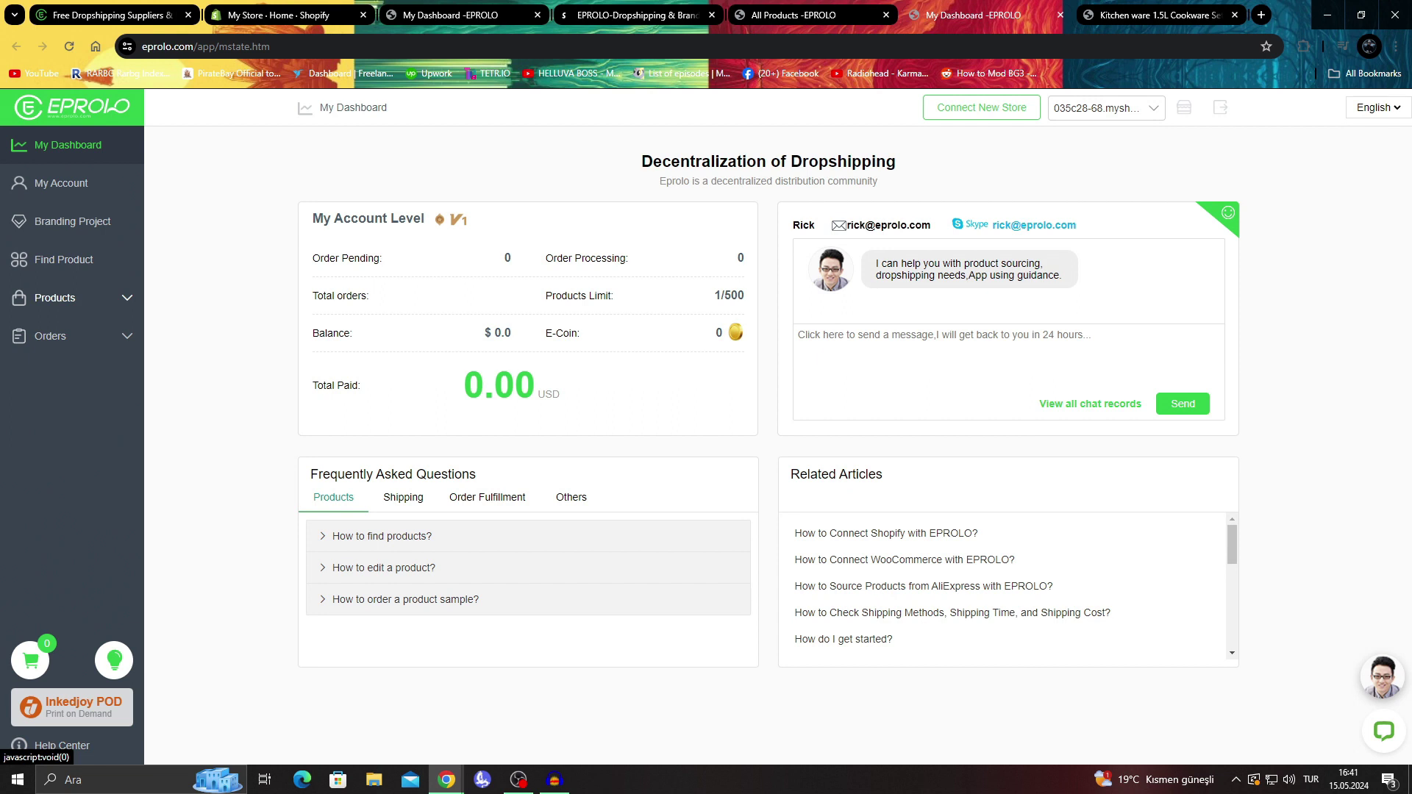
click(55, 297)
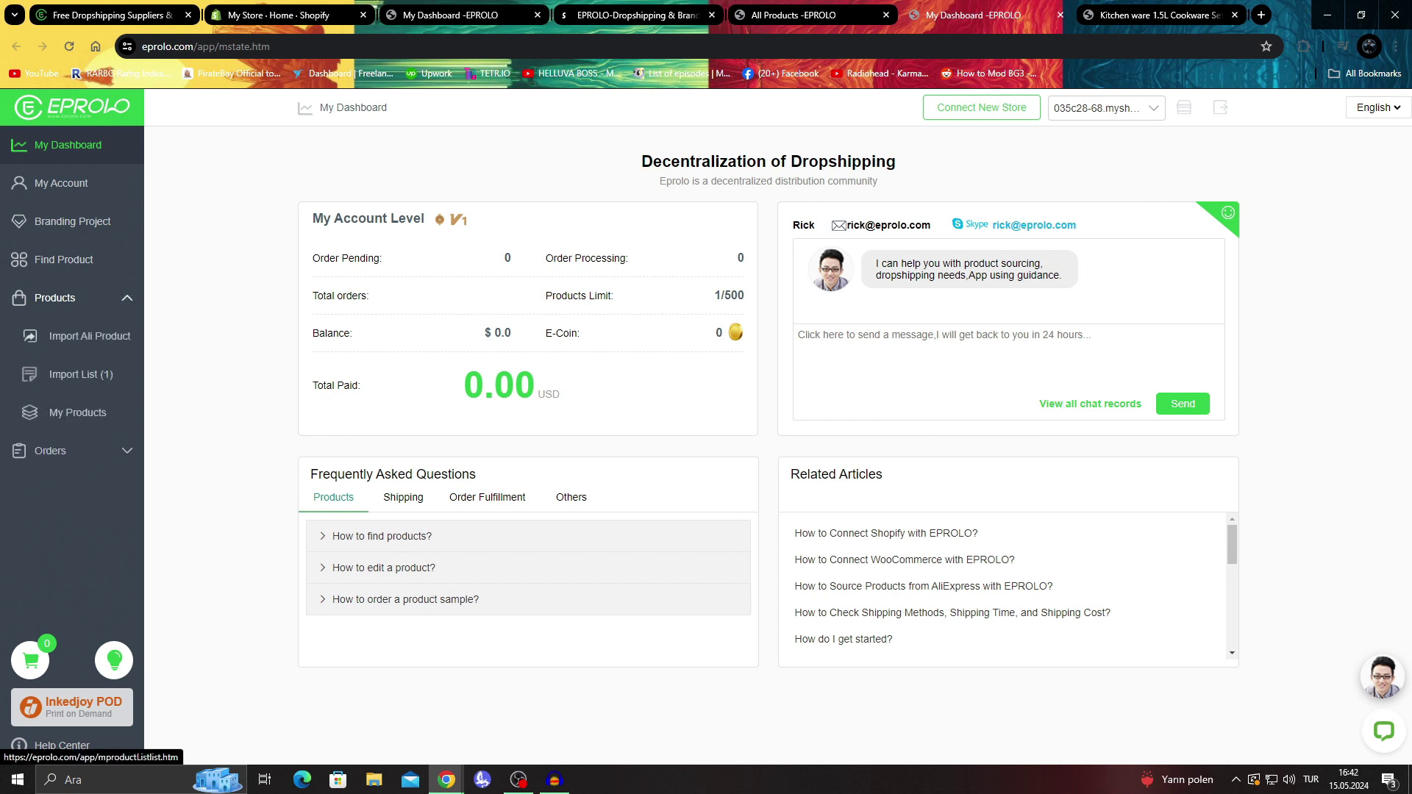
click(80, 374)
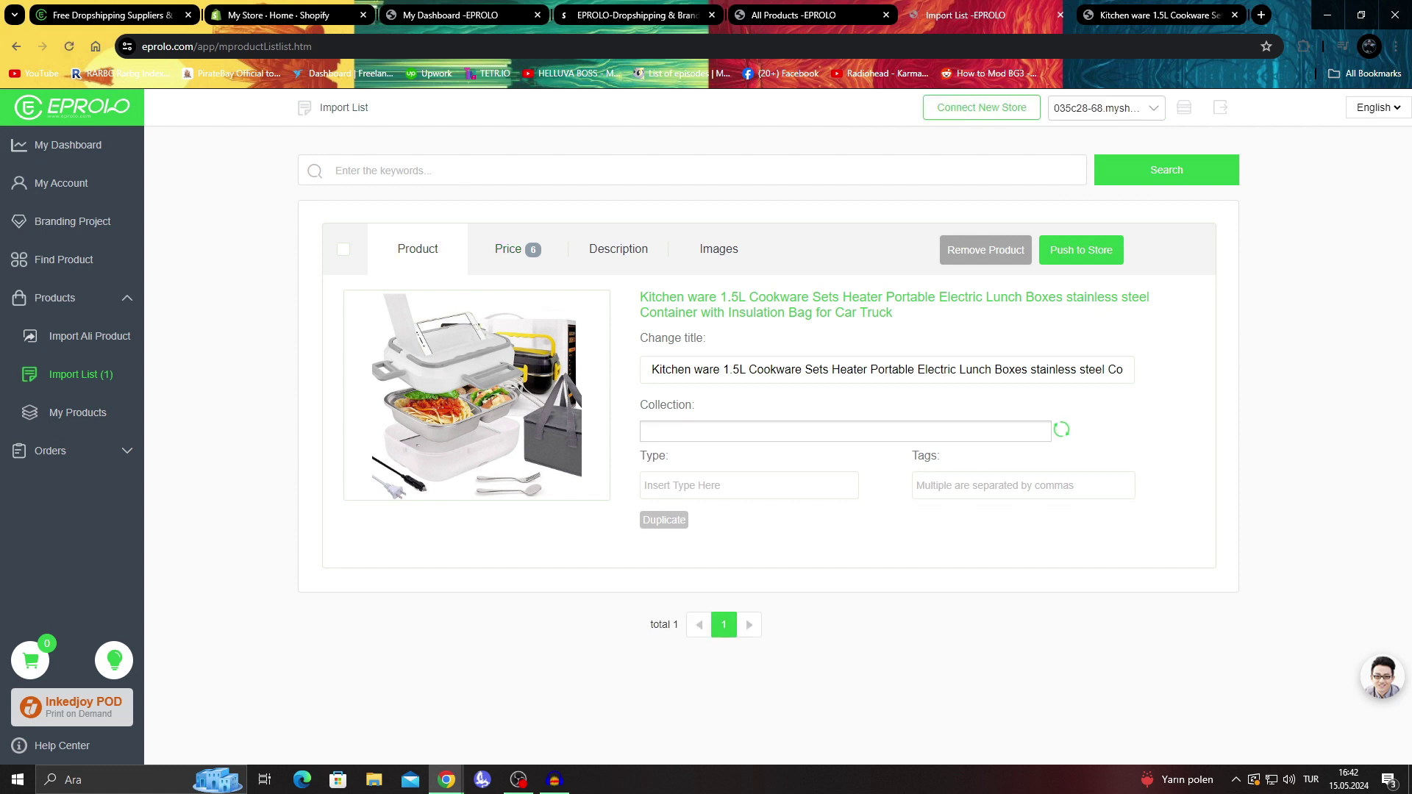
Step: Review the lunch box's variant prices and push the product to the connected store
click(508, 249)
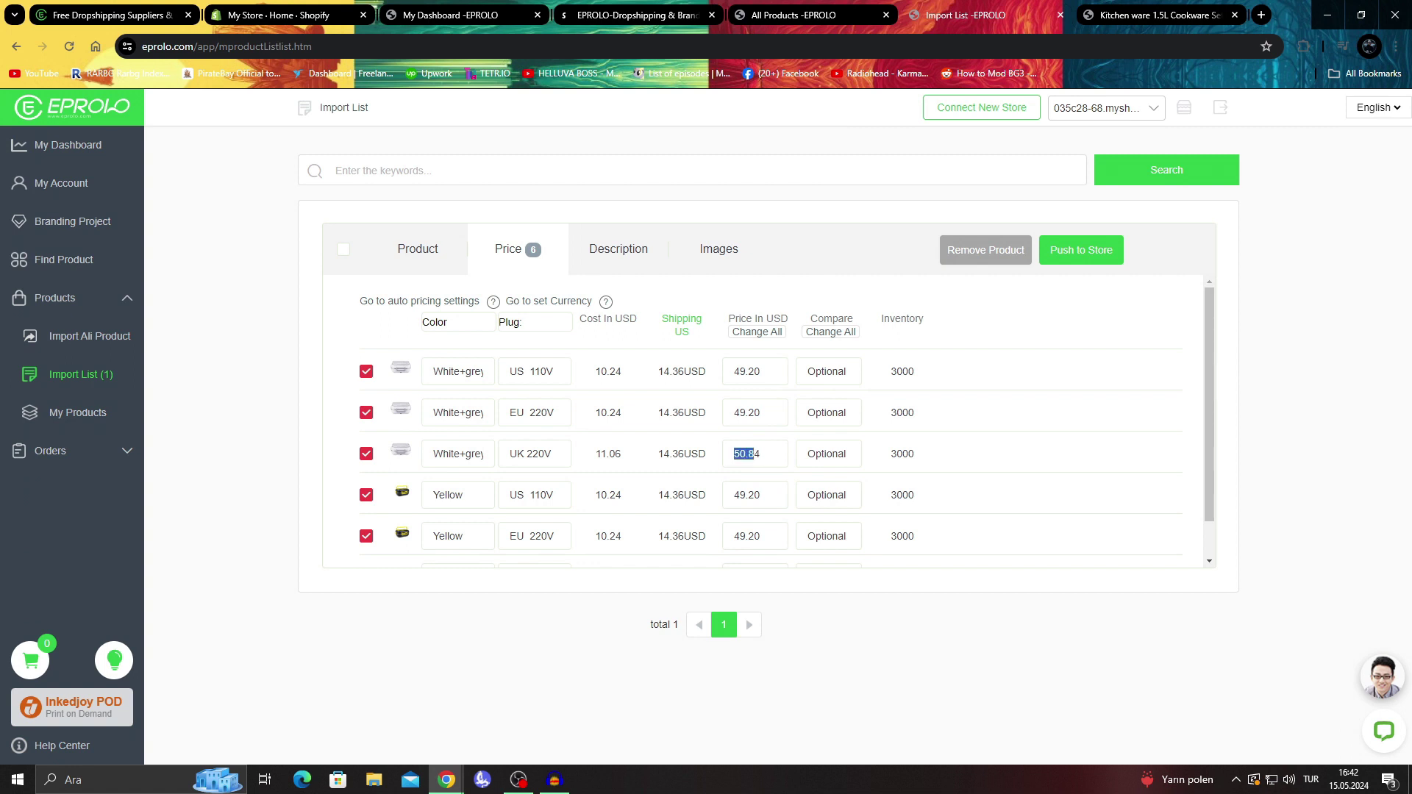
click(418, 248)
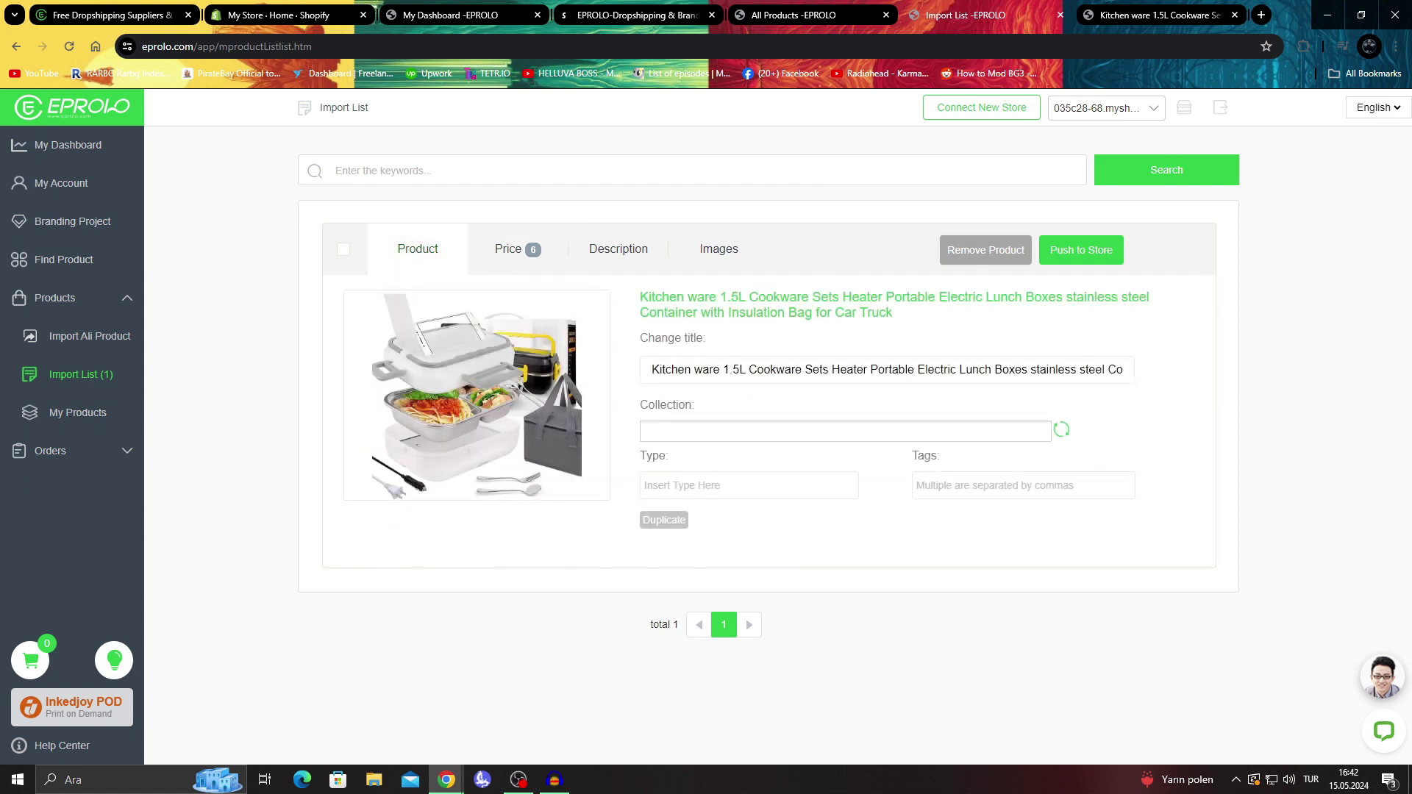
click(1081, 249)
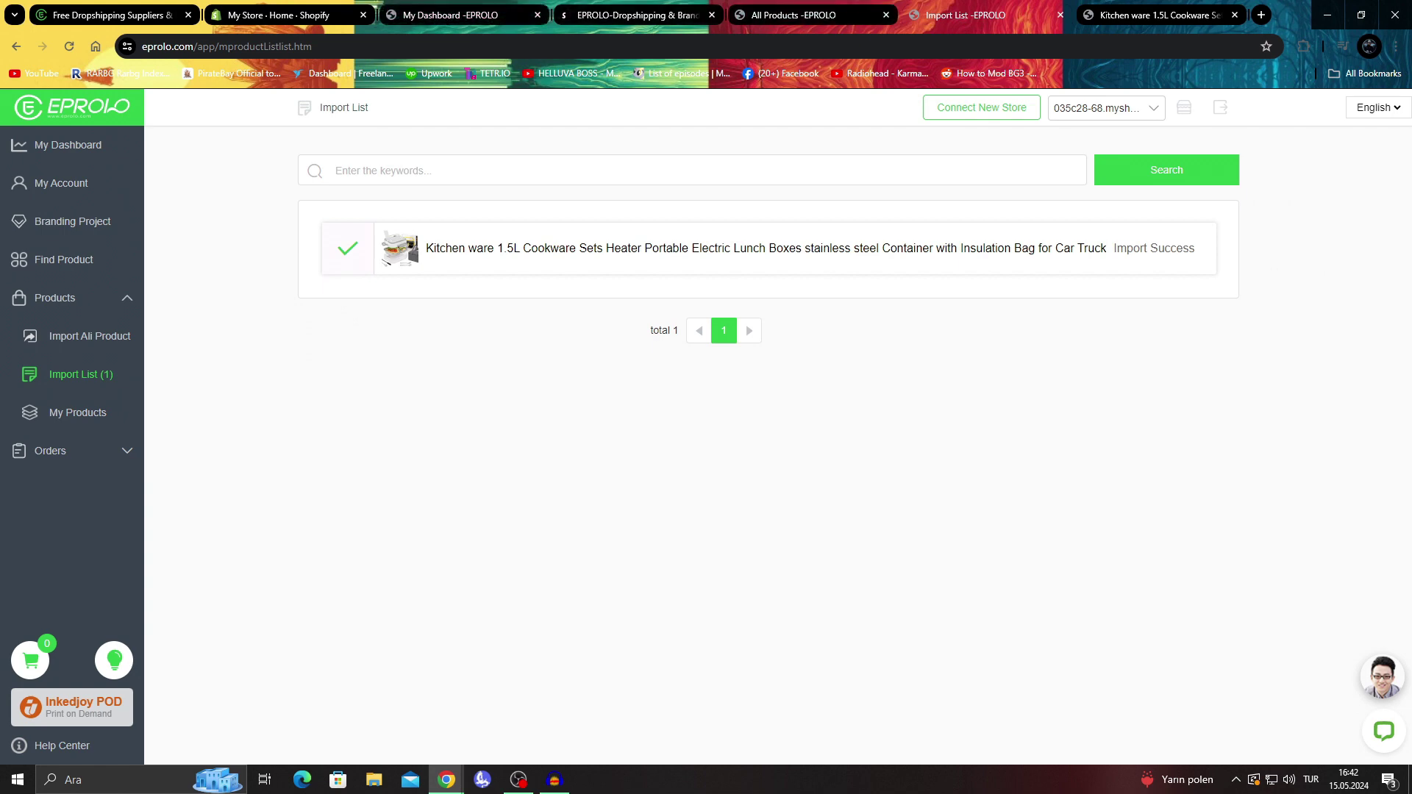
Step: Switch to the Shopify admin and check the product list for the imported Kitchen ware 1.5L lunch box
click(279, 15)
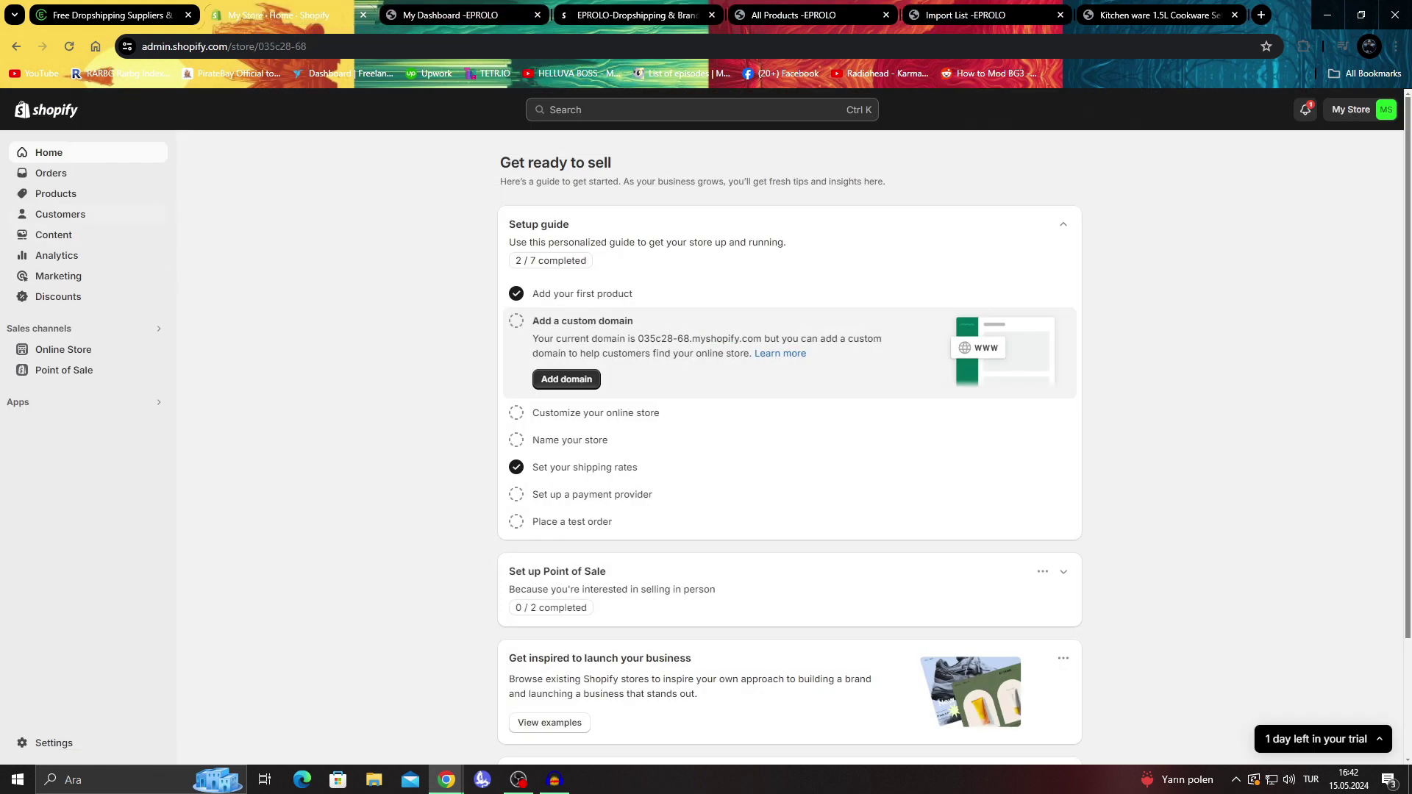
click(56, 193)
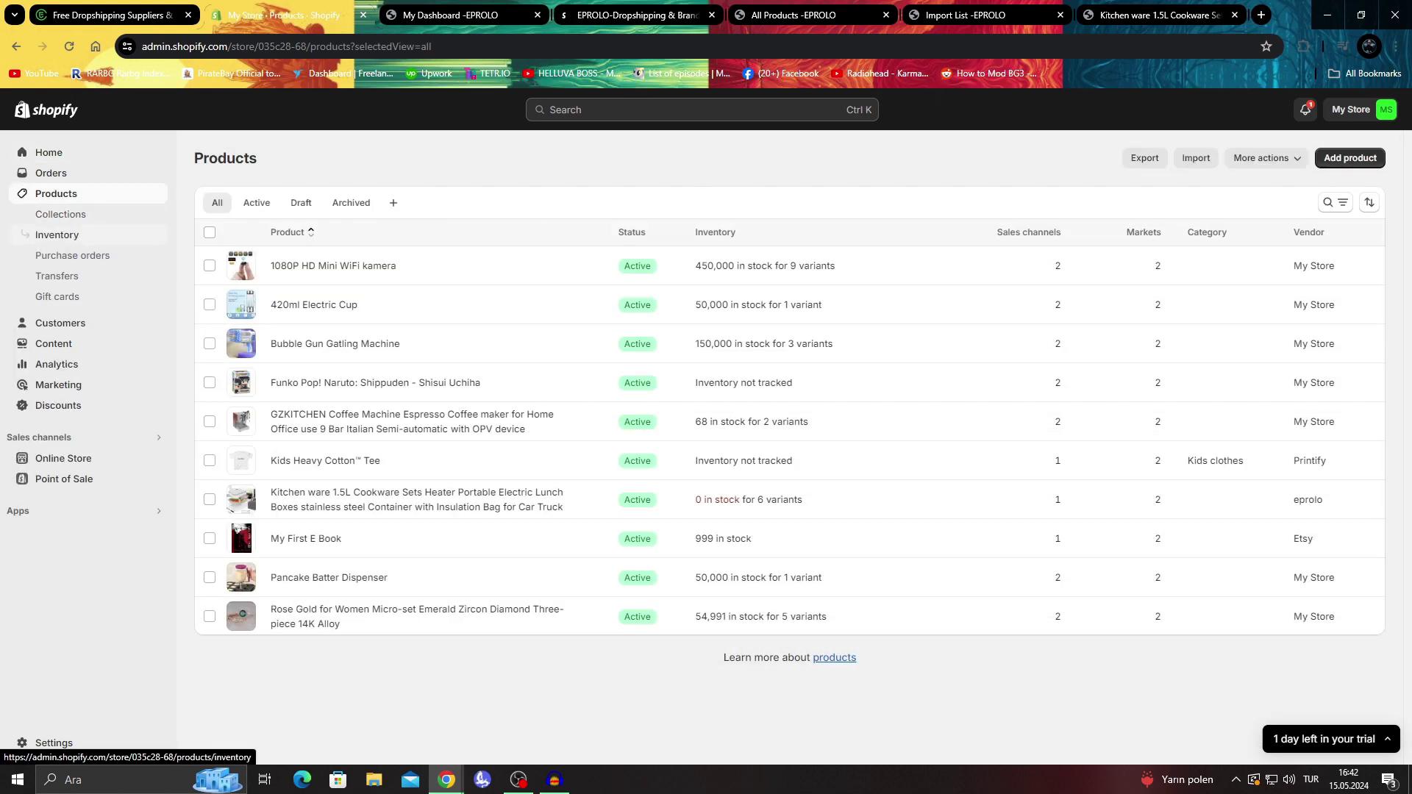
drag(269, 492, 563, 507)
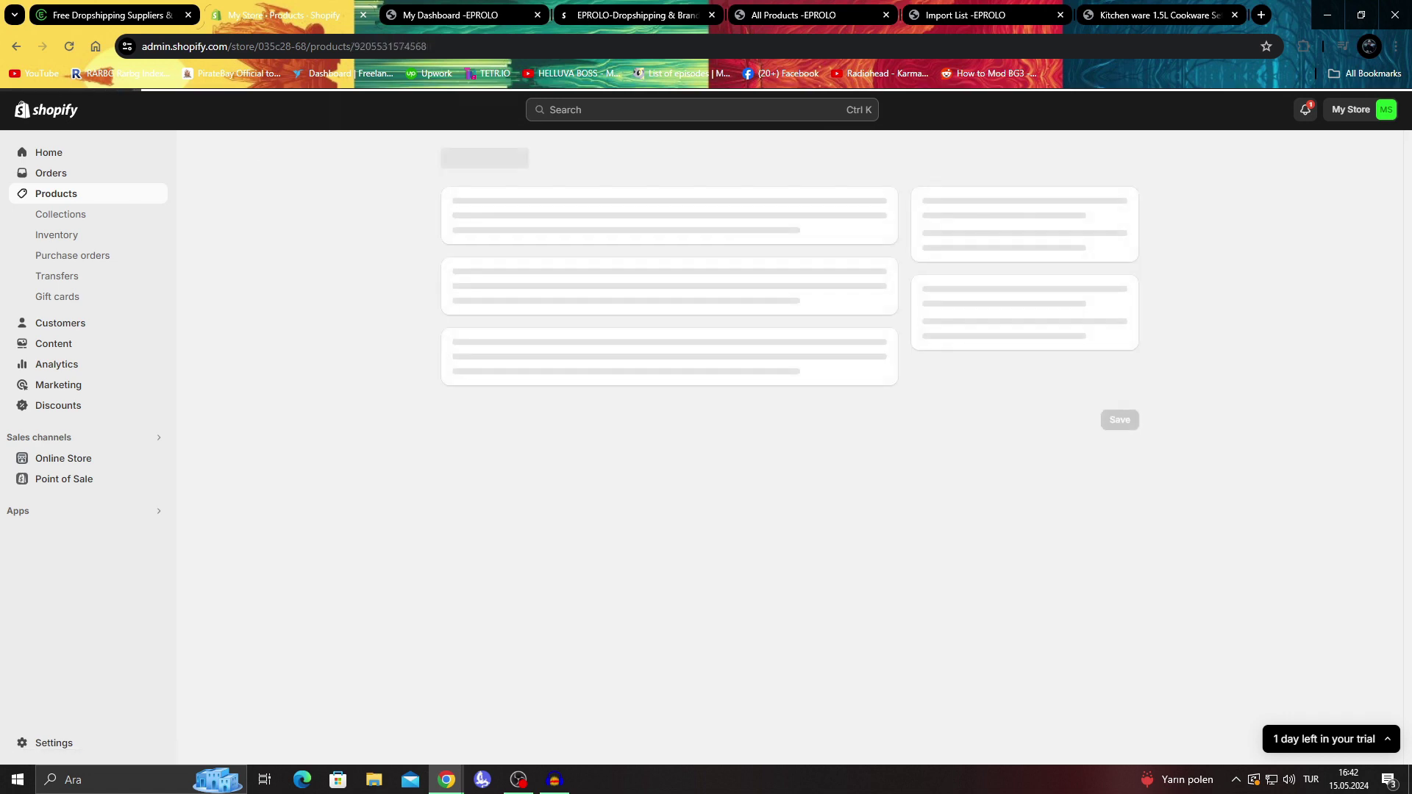
key(alt+Left)
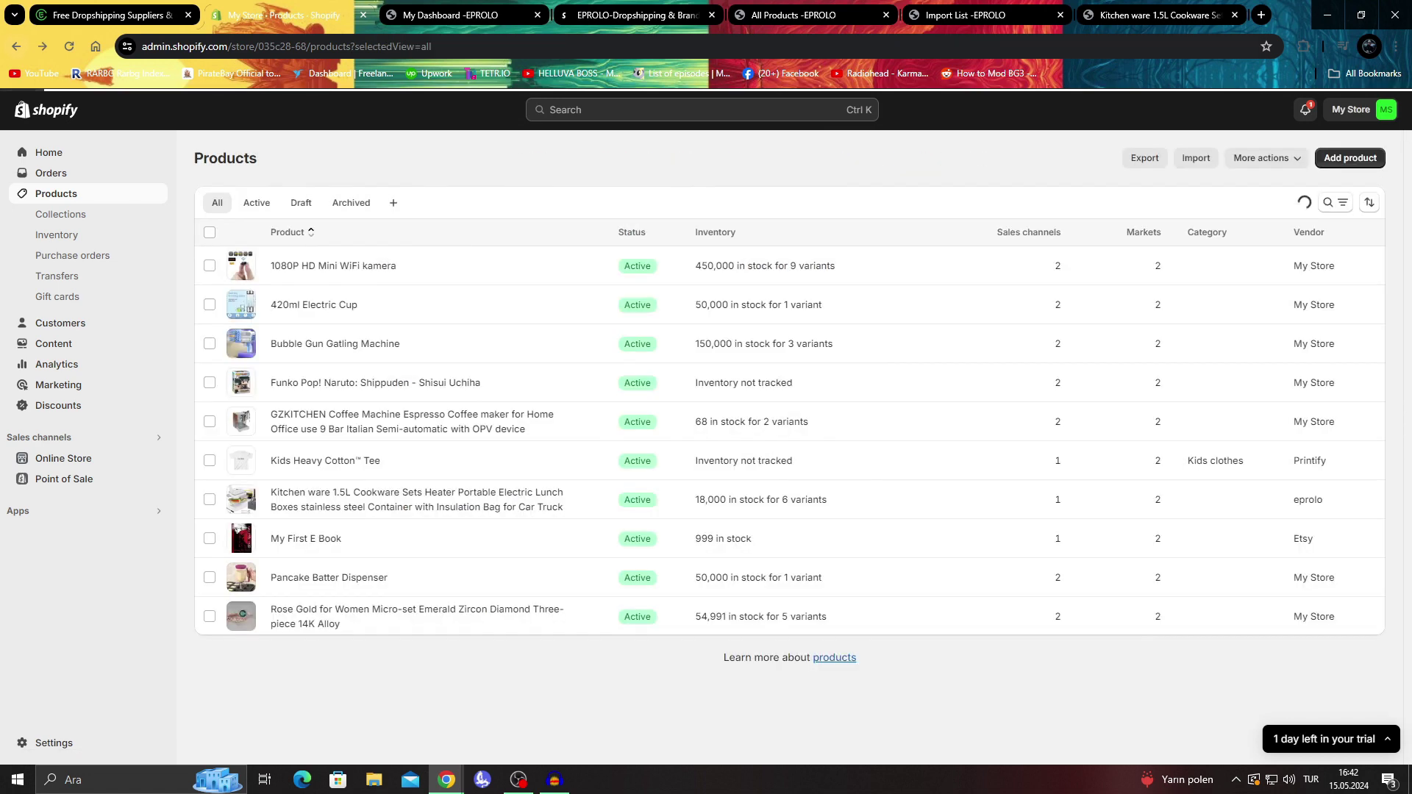
click(978, 15)
key(ctrl+3)
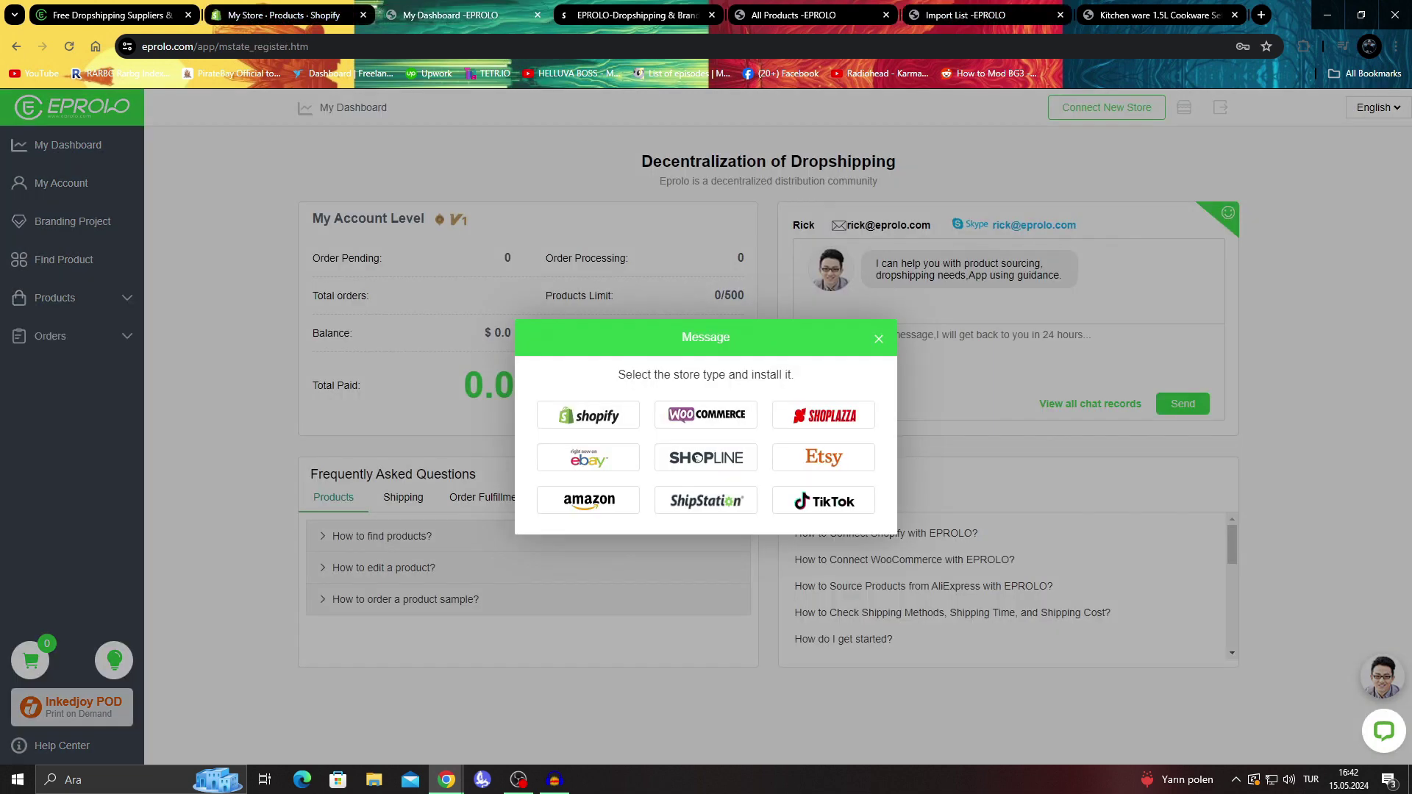
key(ctrl+2)
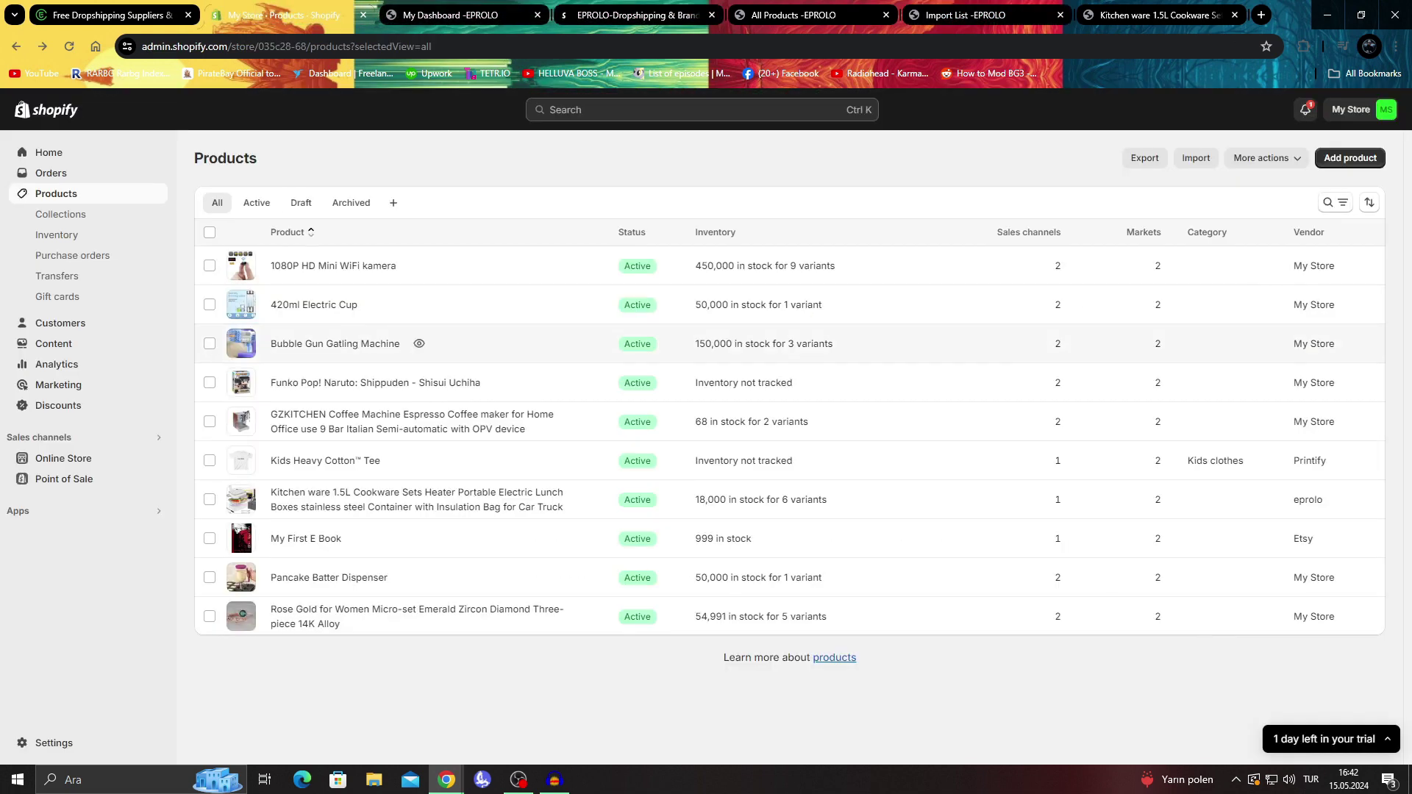